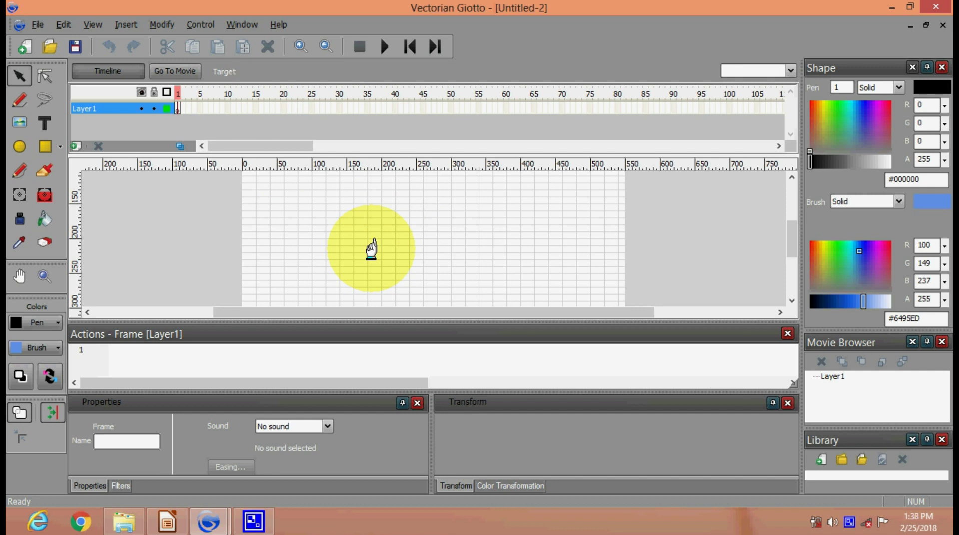
Insert a single frame on Layer1 of the new Untitled-2 movie
click(133, 24)
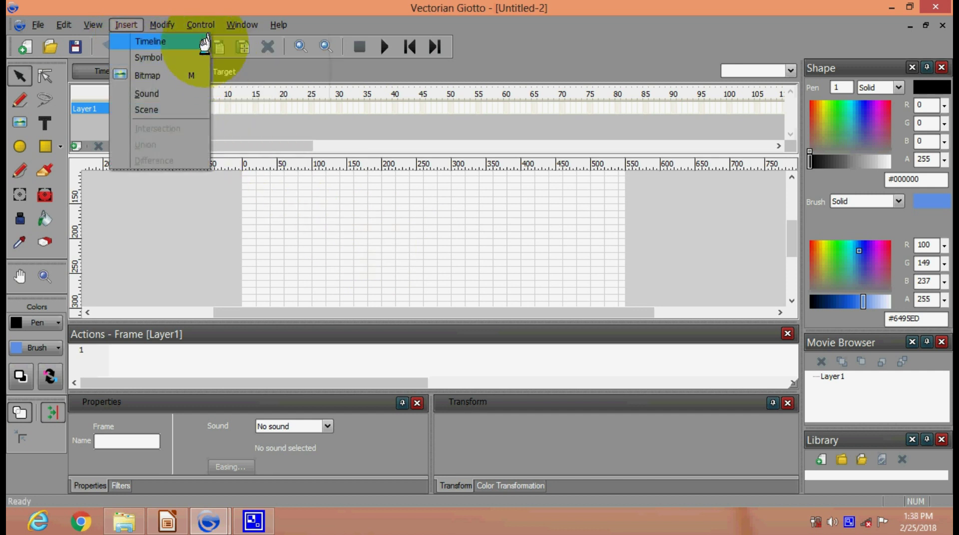
mouse_move(205, 41)
click(269, 58)
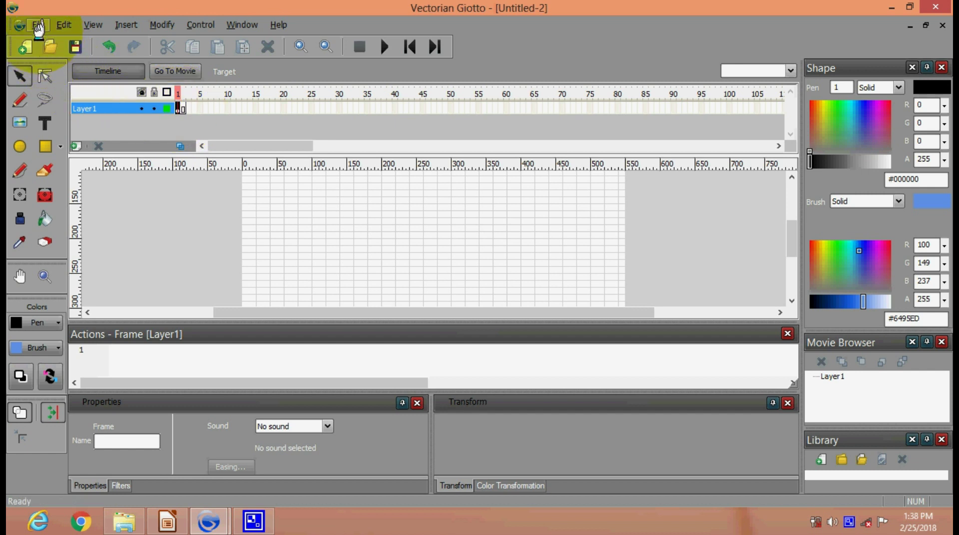
Draw a wide text box on the stage reading 'RAGHVI TUTORIALS'
click(44, 122)
drag(299, 208, 586, 289)
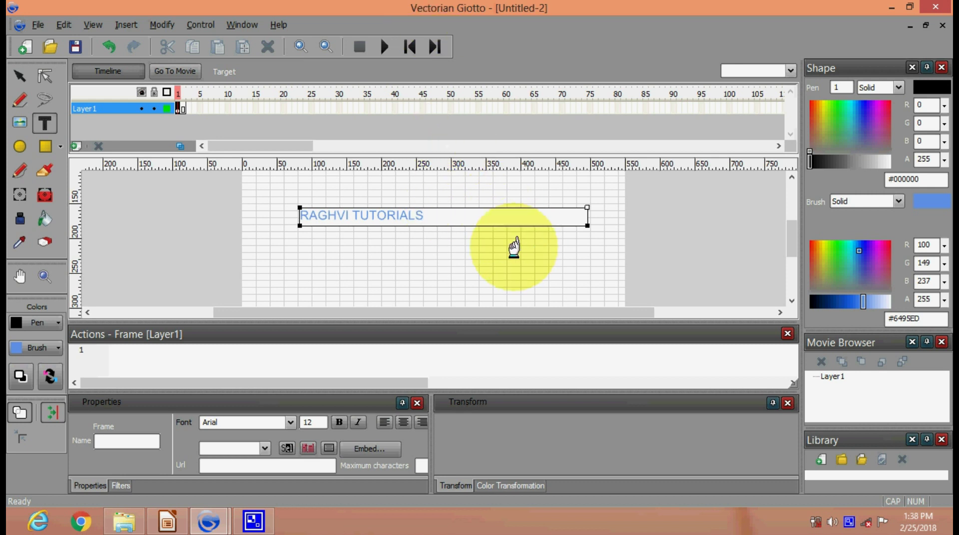
double_click(398, 214)
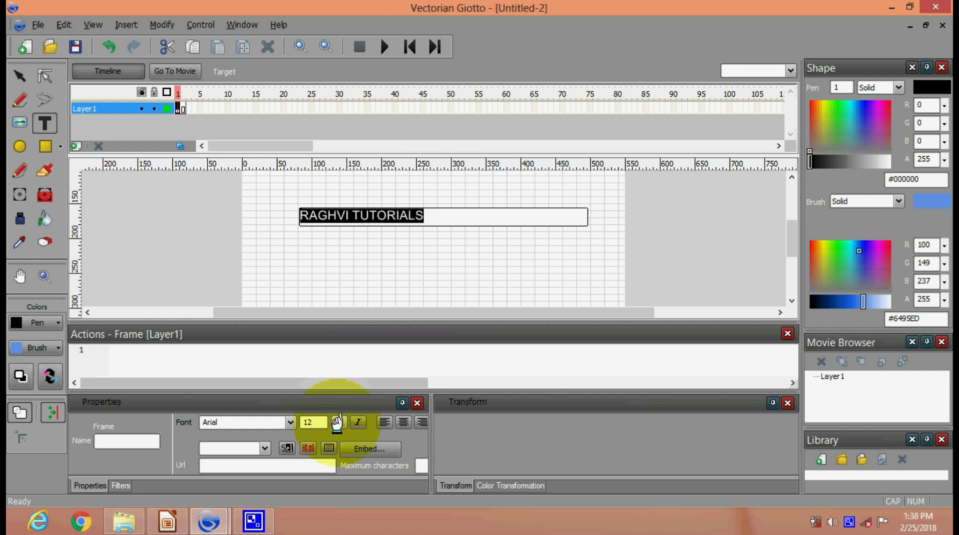
Format the text in Consolas at size 36
click(290, 422)
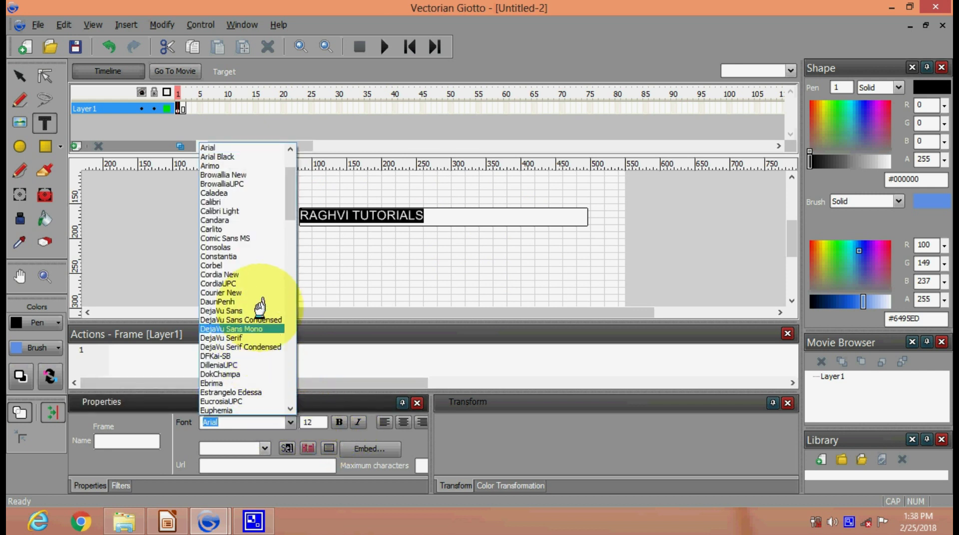
click(261, 247)
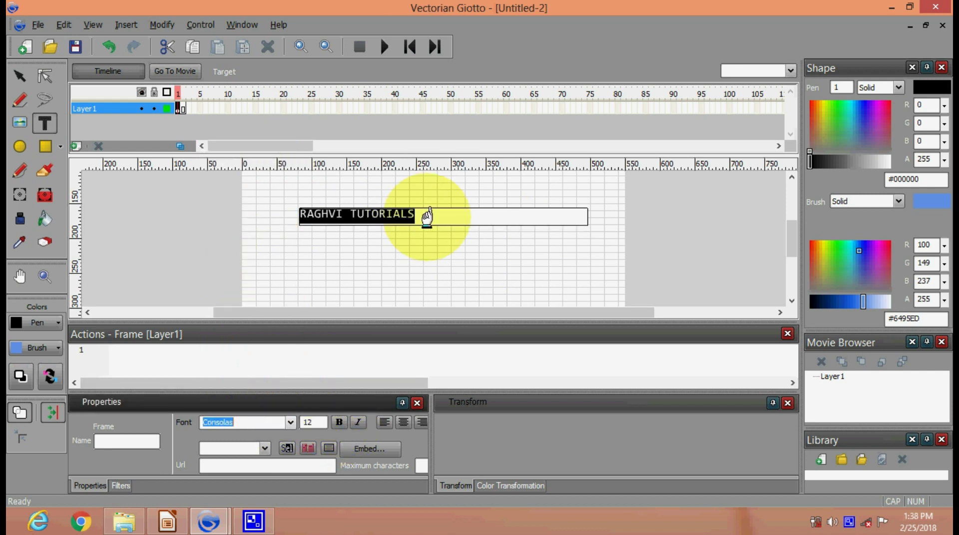
click(313, 423)
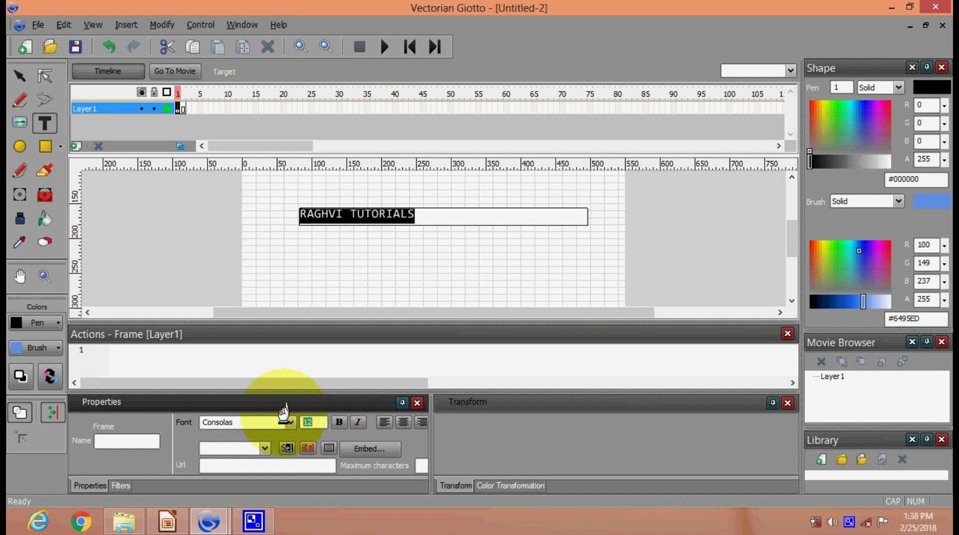
text(36)
key(Return)
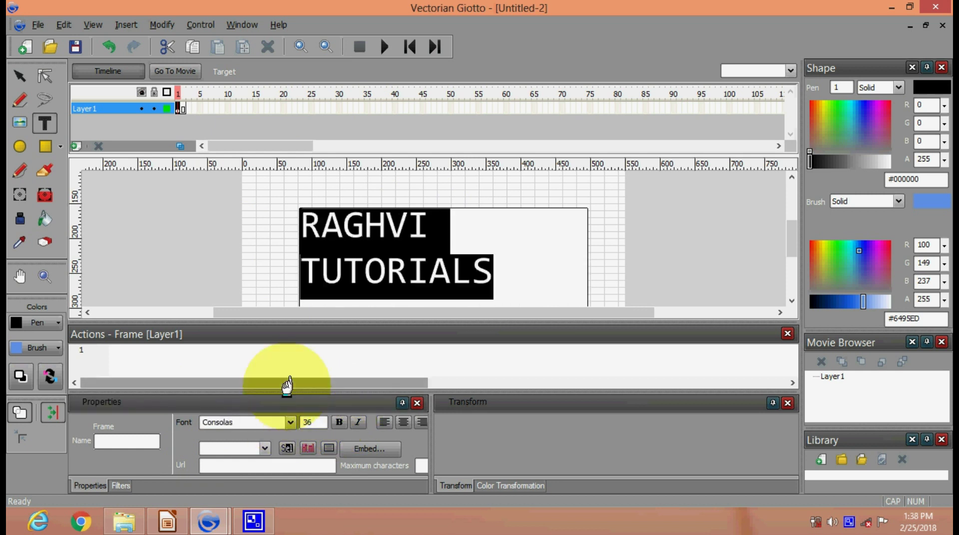
click(468, 198)
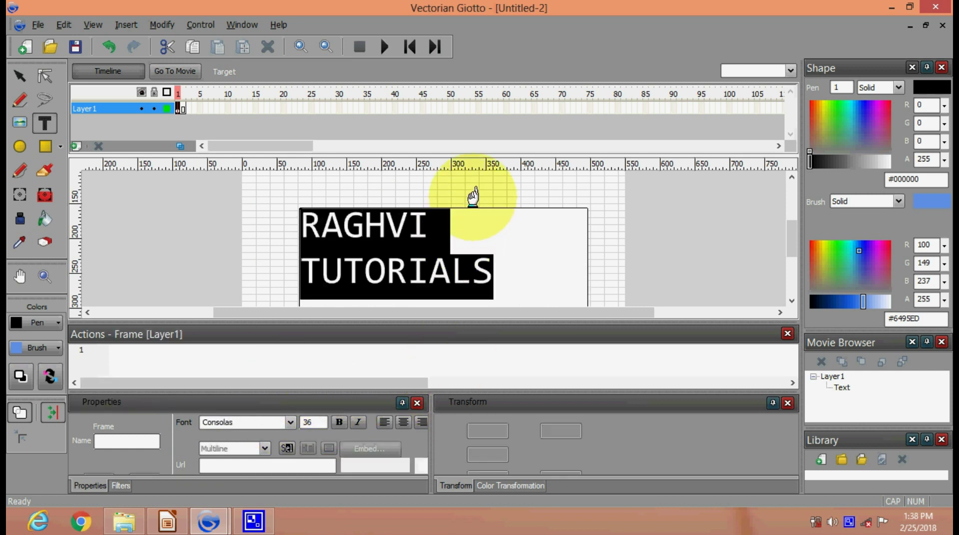
click(377, 253)
Center-align the RAGHVI TUTORIALS text inside its text box, then reselect it
scroll(548, 226, down, 3)
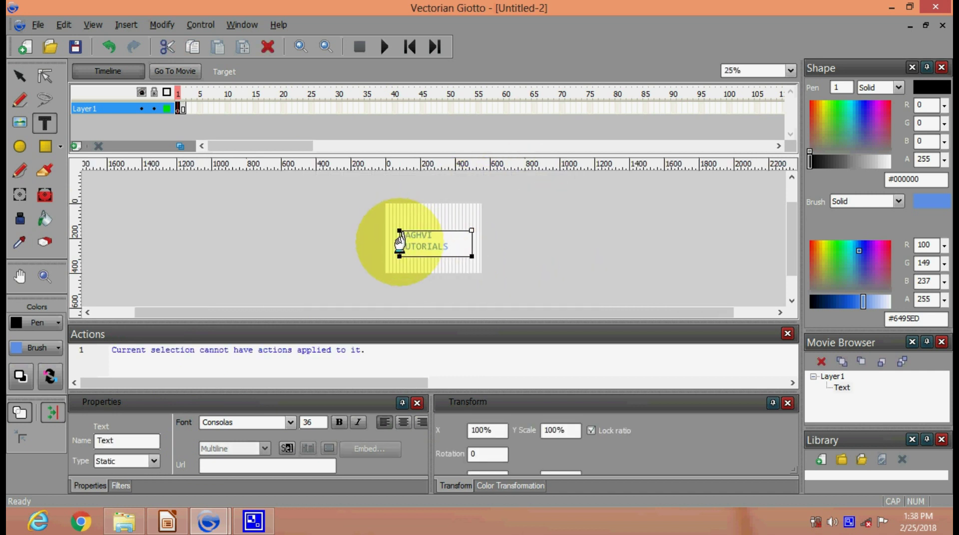
scroll(404, 227, up, 2)
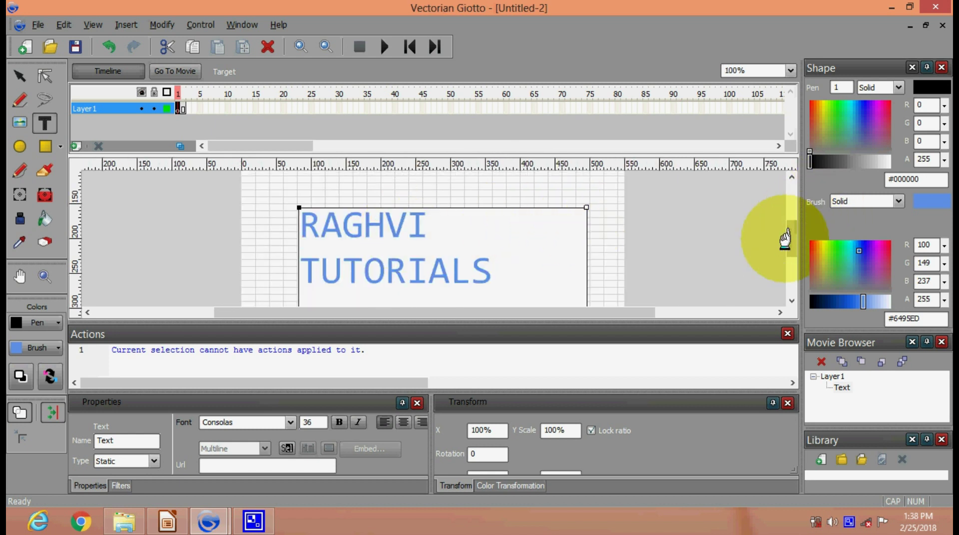
mouse_move(788, 232)
mouse_down()
mouse_move(788, 257)
mouse_move(788, 240)
mouse_up()
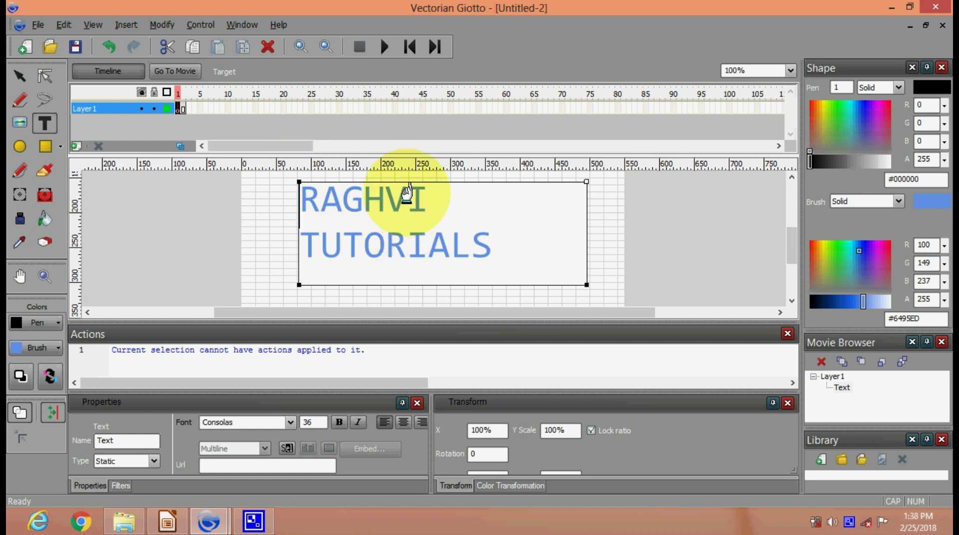
click(403, 422)
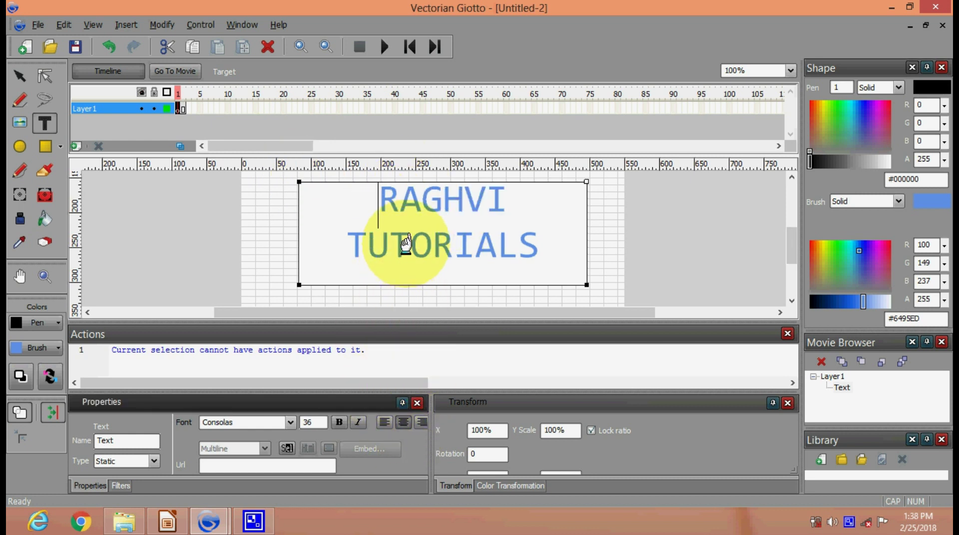
click(276, 216)
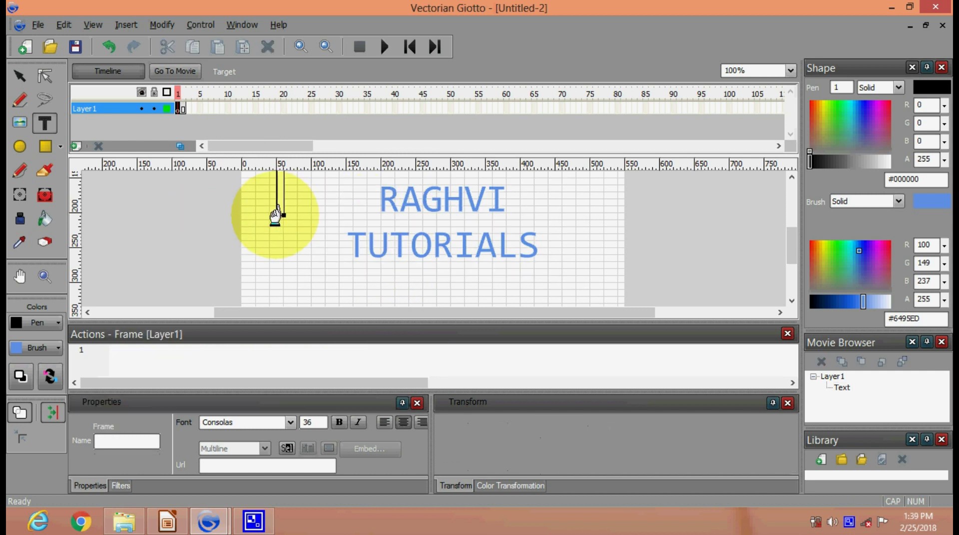
click(400, 214)
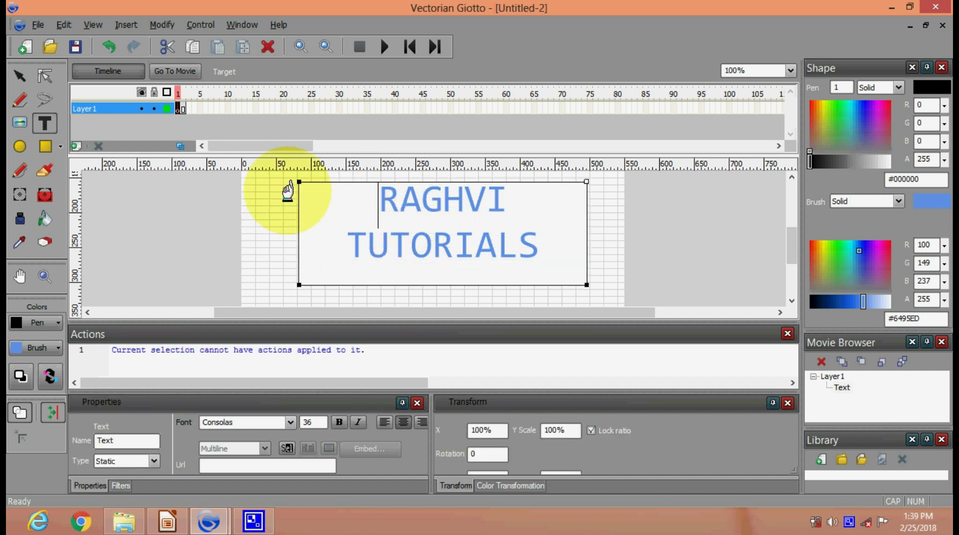
Open the Effects dialog for the RAGHVI TUTORIALS text through its Effect > Add menu
click(19, 76)
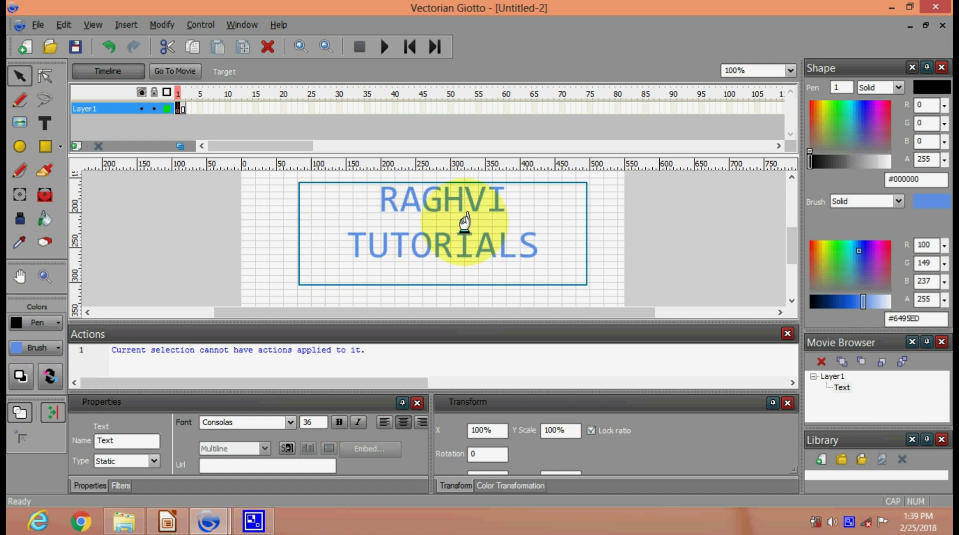
right_click(465, 221)
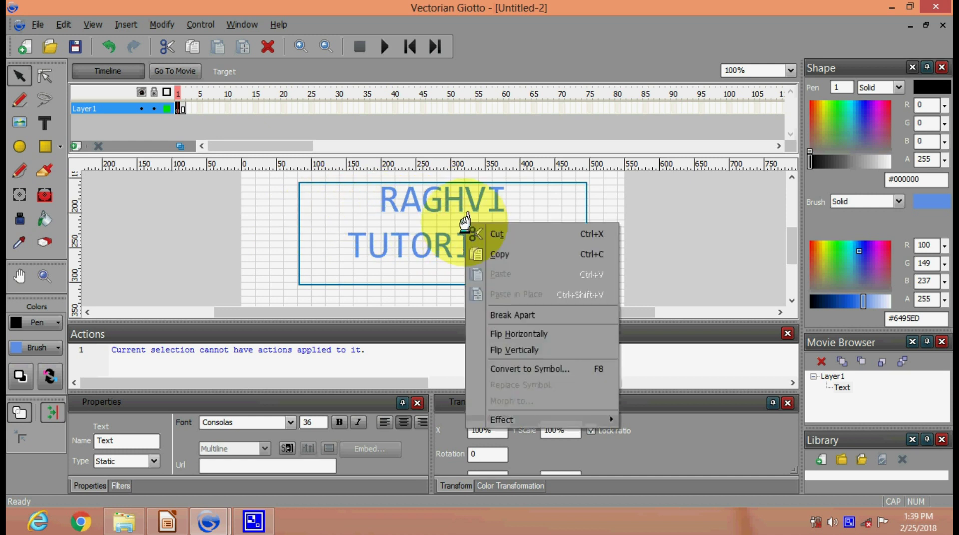
right_click(438, 215)
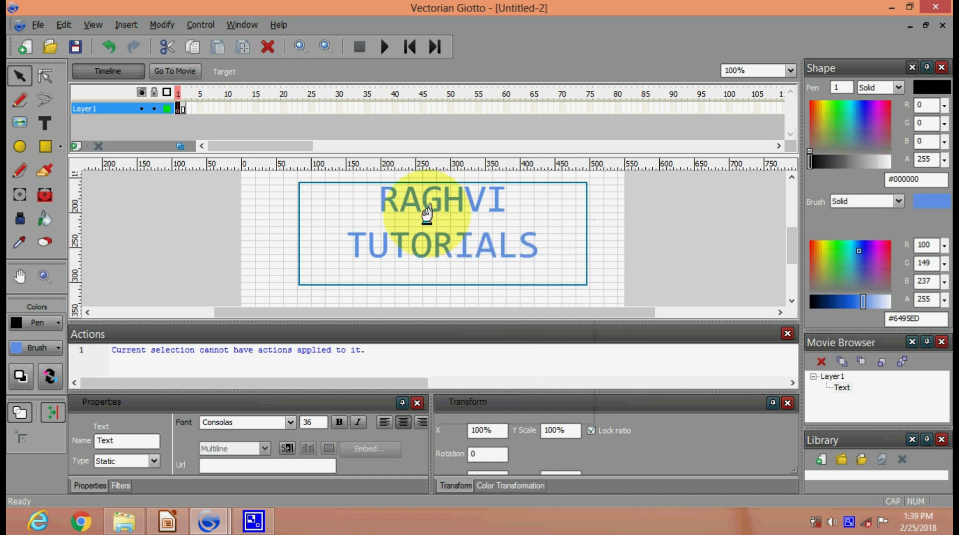
right_click(426, 213)
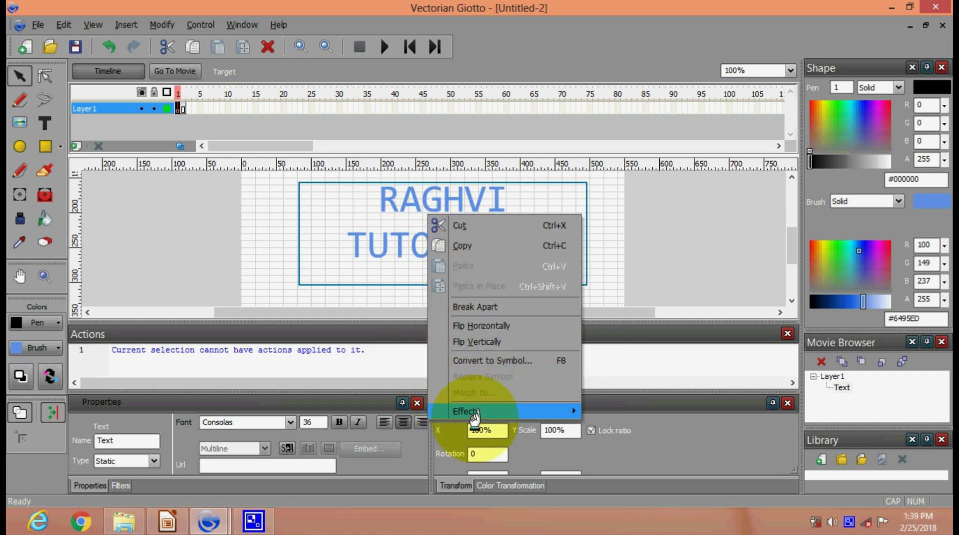
mouse_move(498, 412)
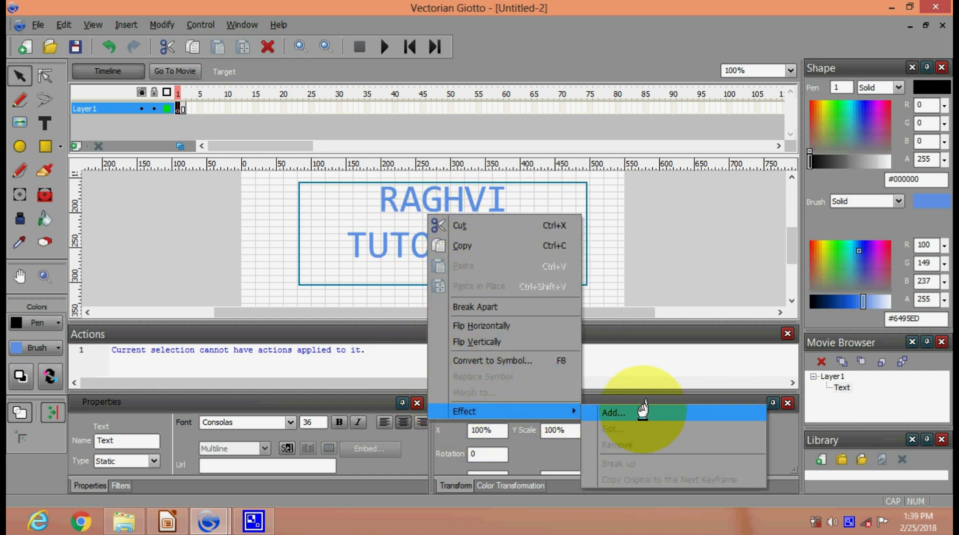
click(641, 411)
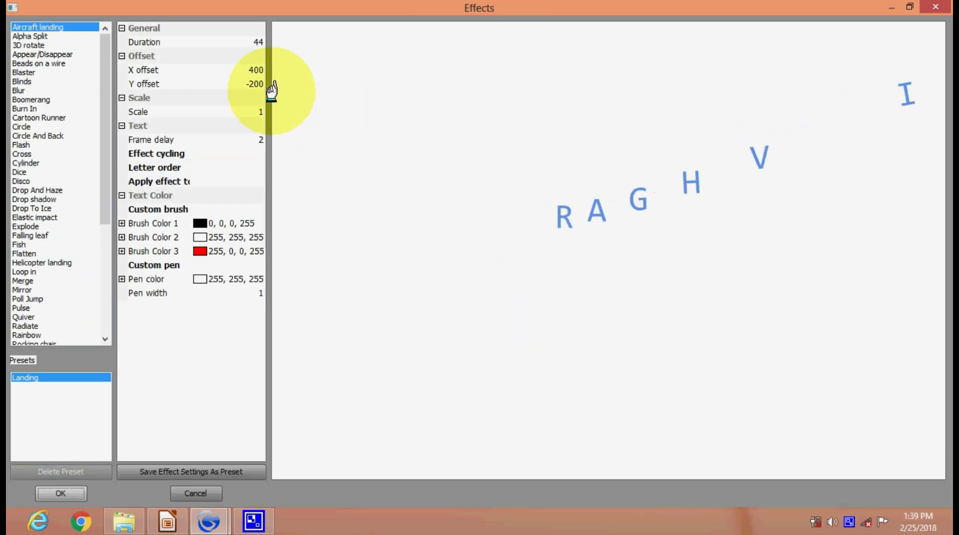
Preview Alpha Split and 3D rotate on the text, then switch to Appear/Disappear
drag(103, 62, 128, 45)
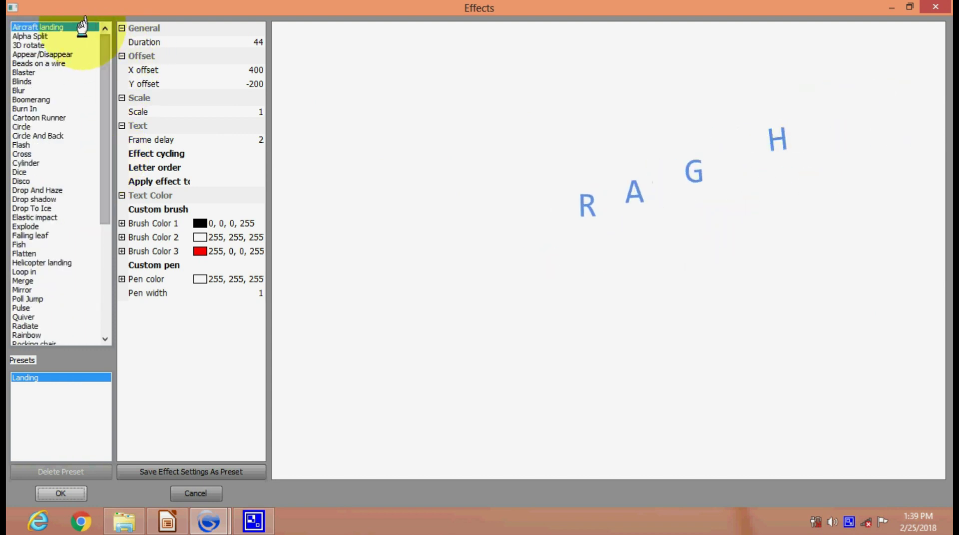
click(22, 36)
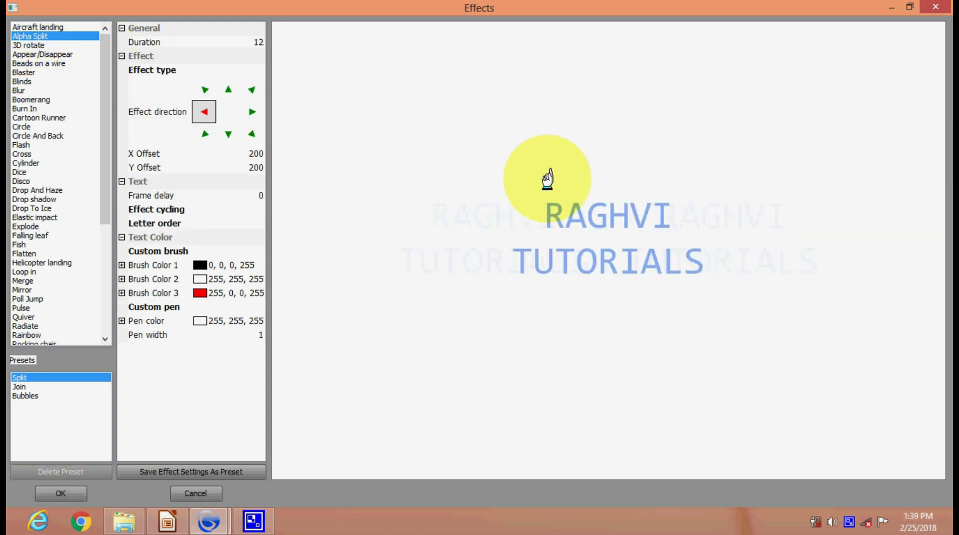
click(18, 44)
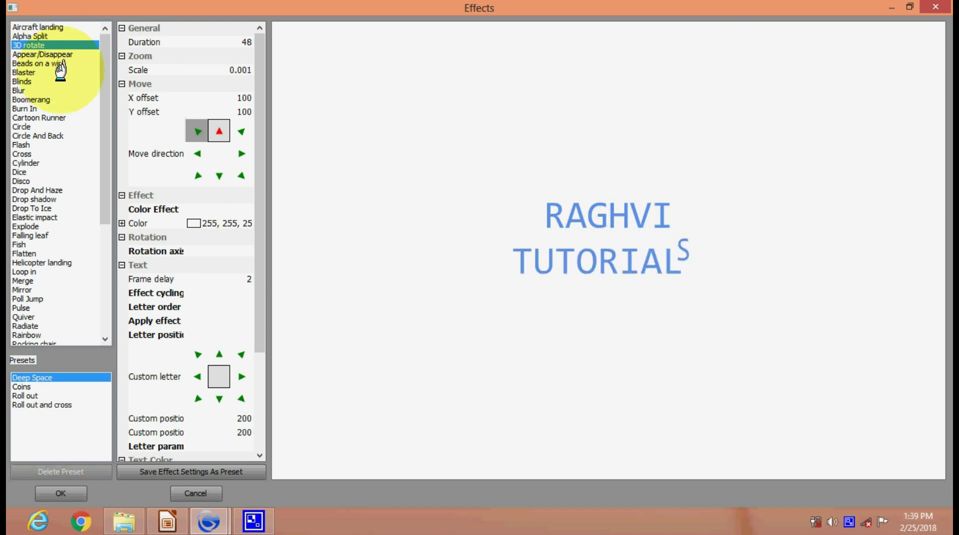
click(46, 55)
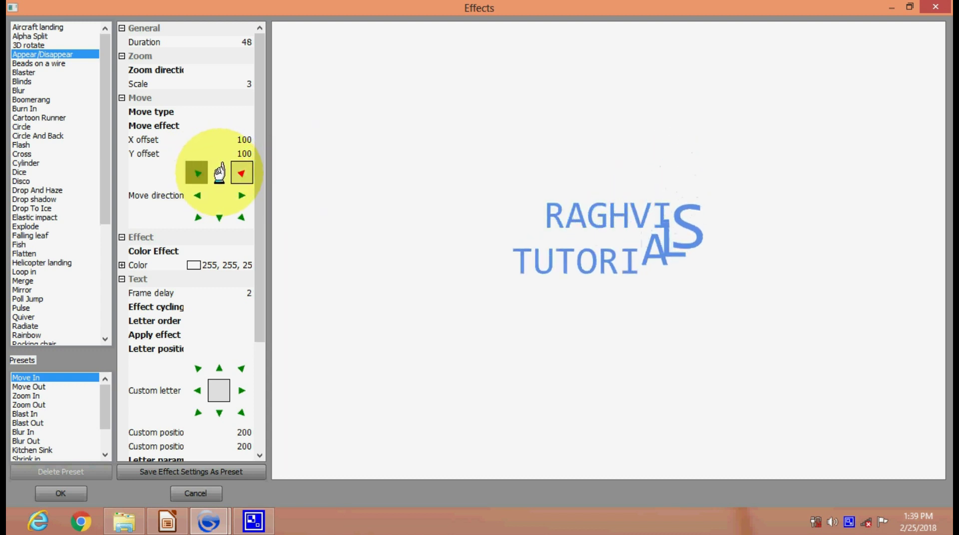
Give Appear/Disappear a new move direction, Scale 16 and the Move out move type
click(219, 173)
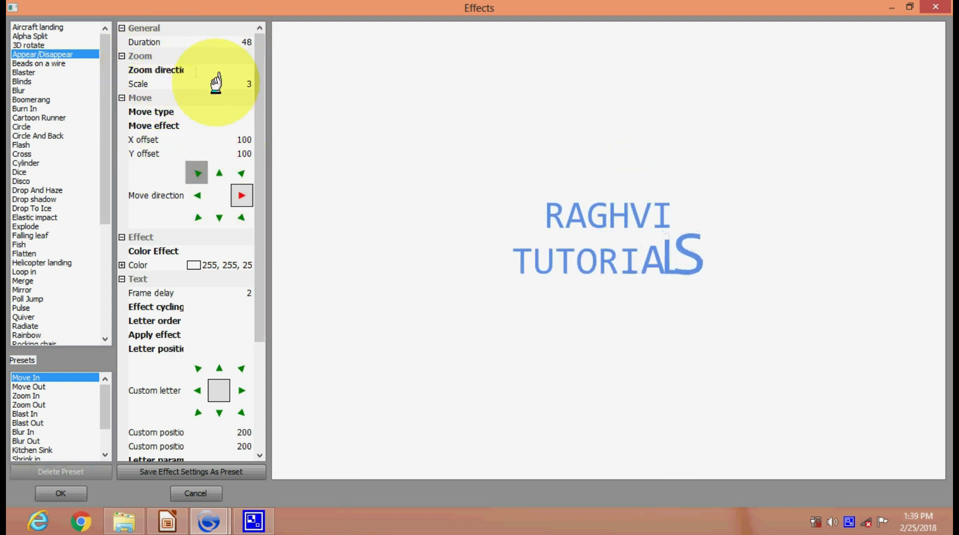
click(216, 85)
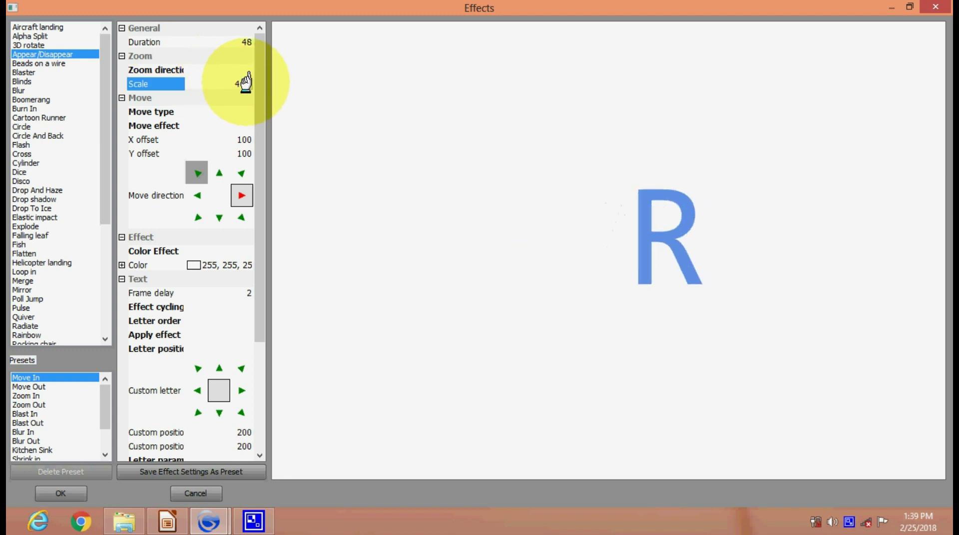
scroll(248, 79, up, 7)
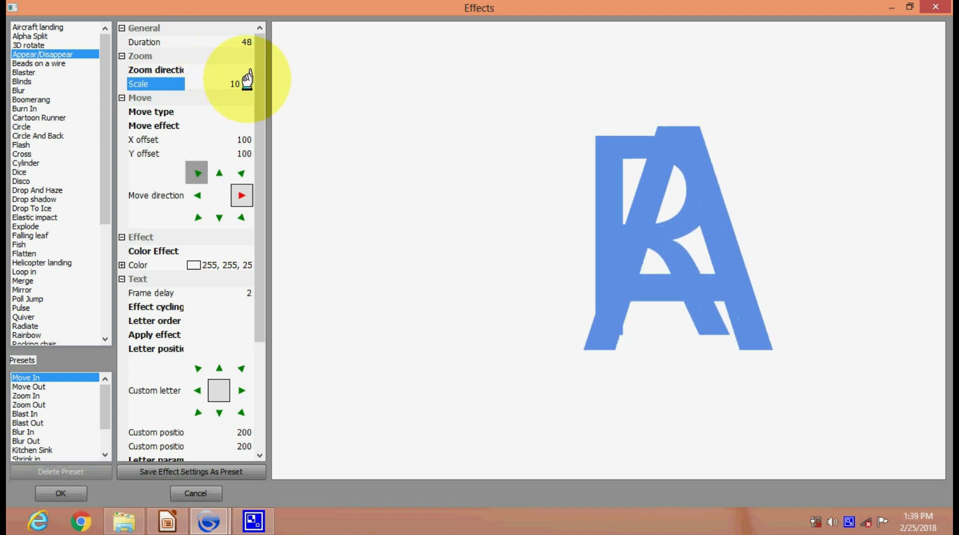
scroll(248, 79, up, 1)
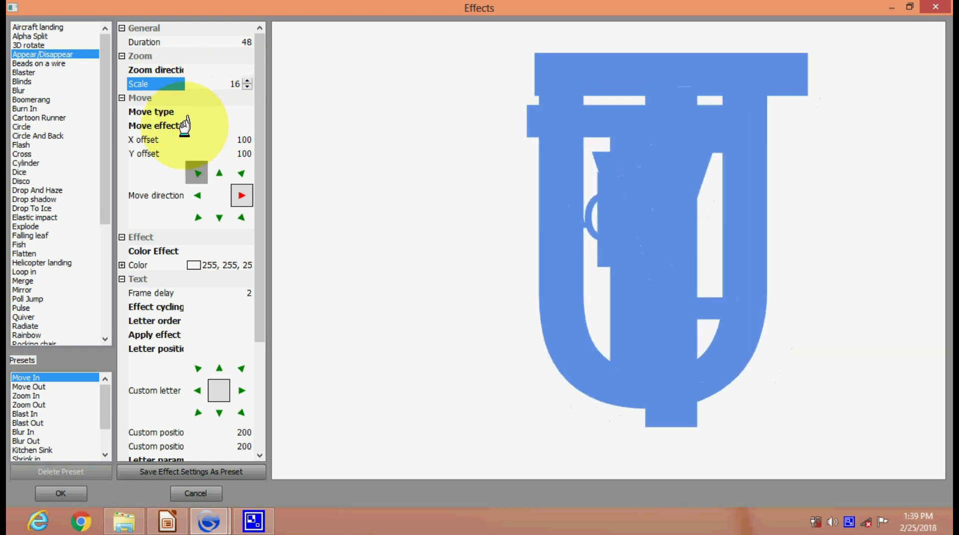
click(214, 111)
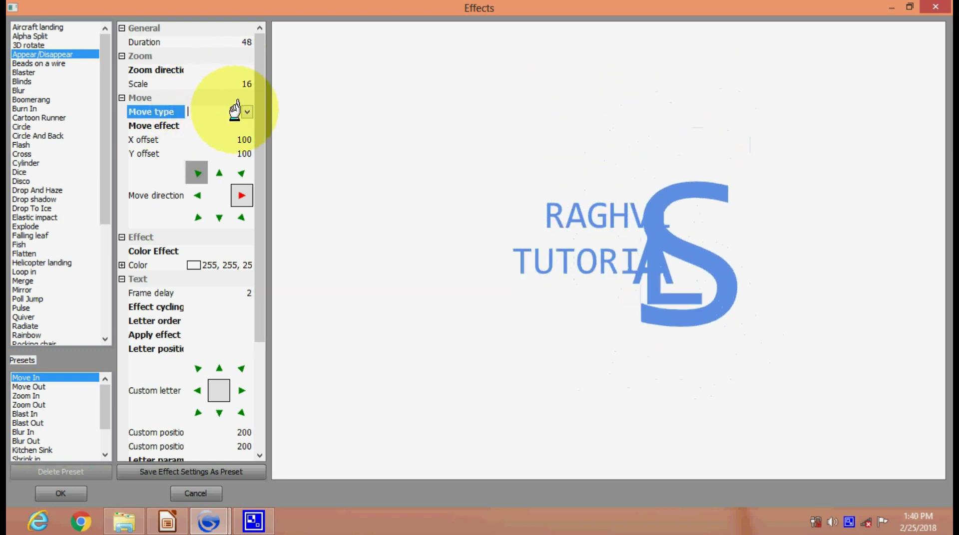
click(247, 112)
click(227, 148)
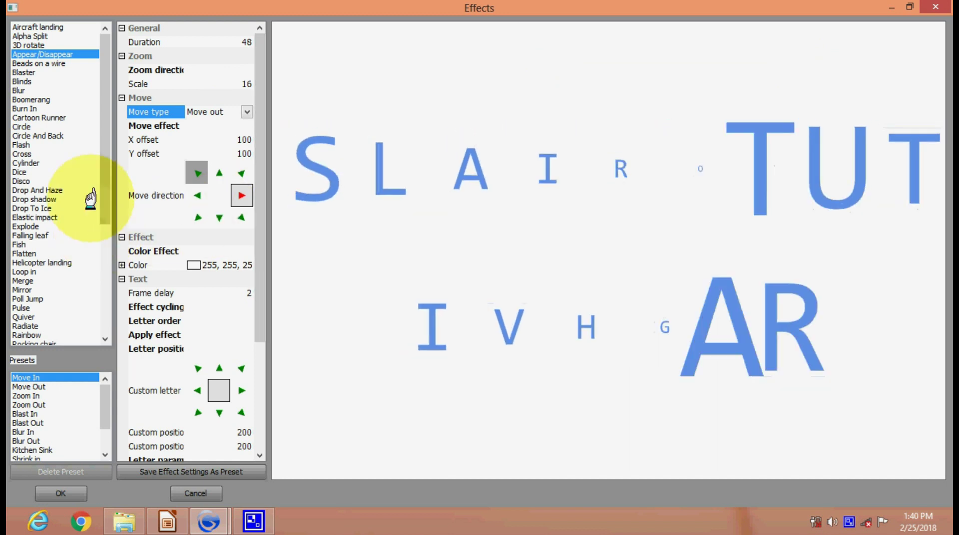
drag(104, 182, 104, 210)
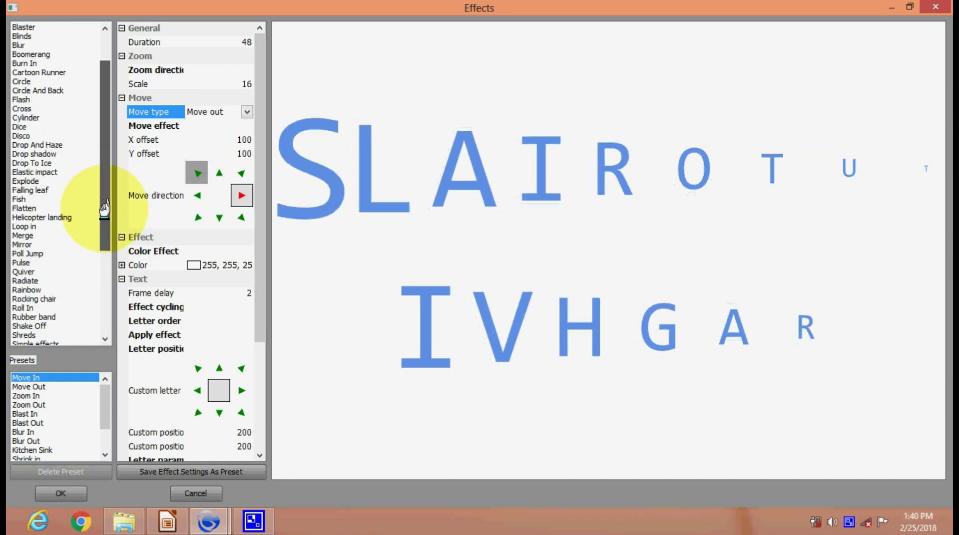
Preview Drop To Ice and Elastic impact, then apply the 37-frame Explode effect to the text
click(55, 163)
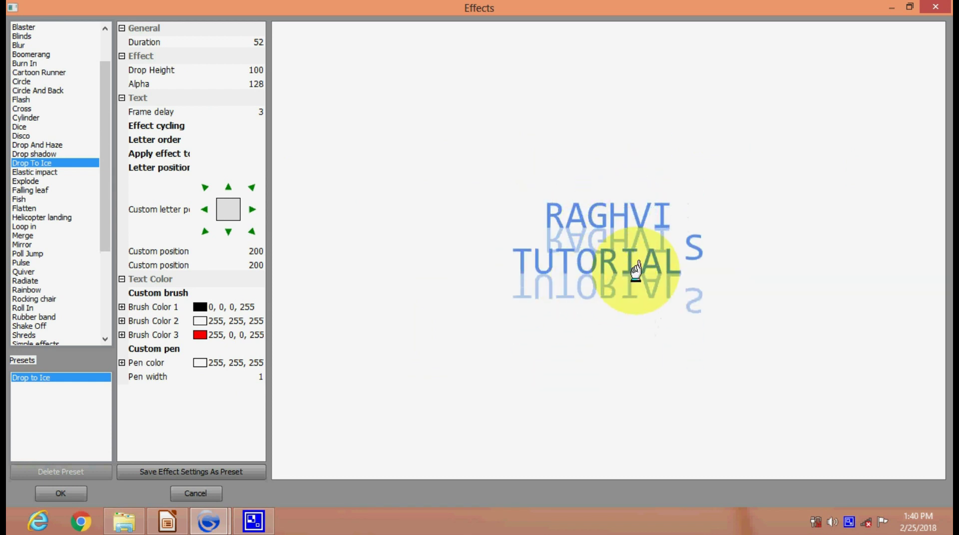
click(42, 173)
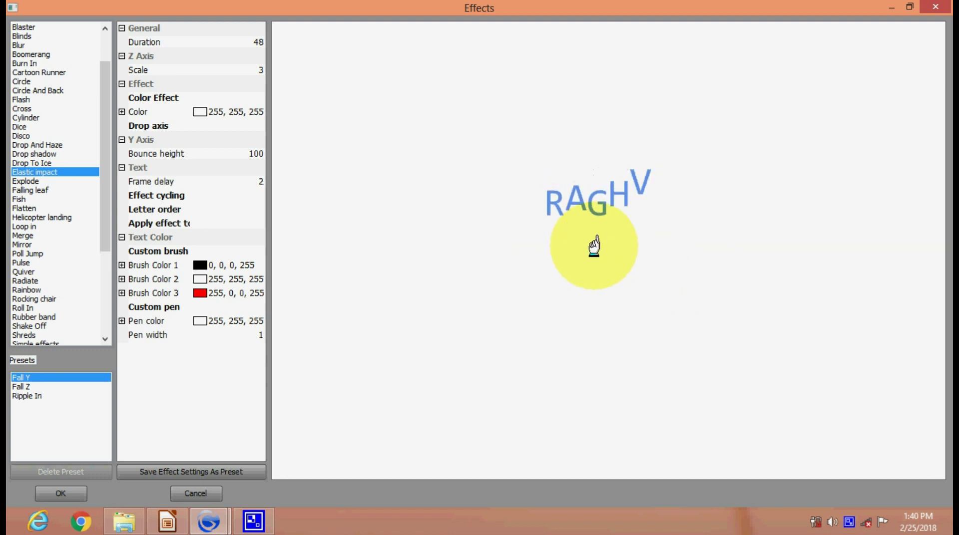
click(40, 182)
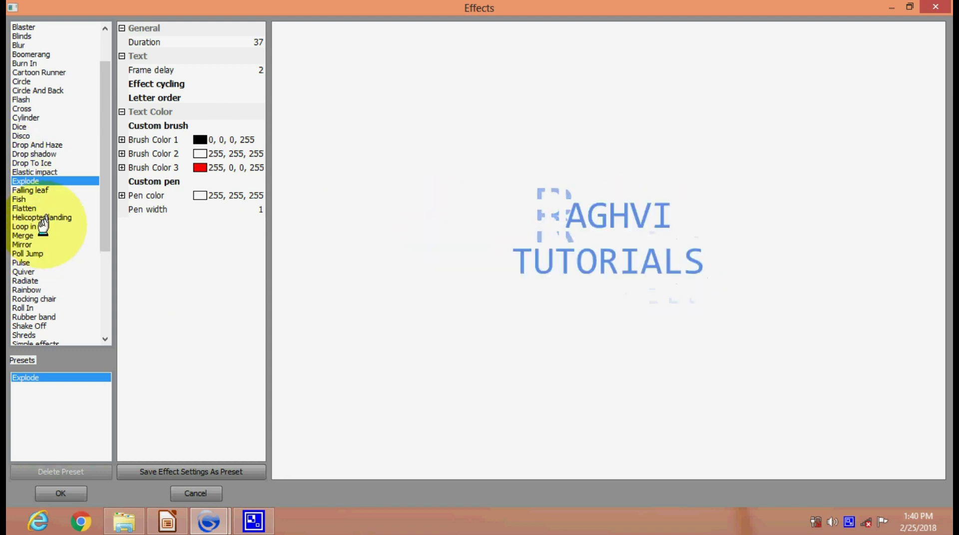
click(61, 493)
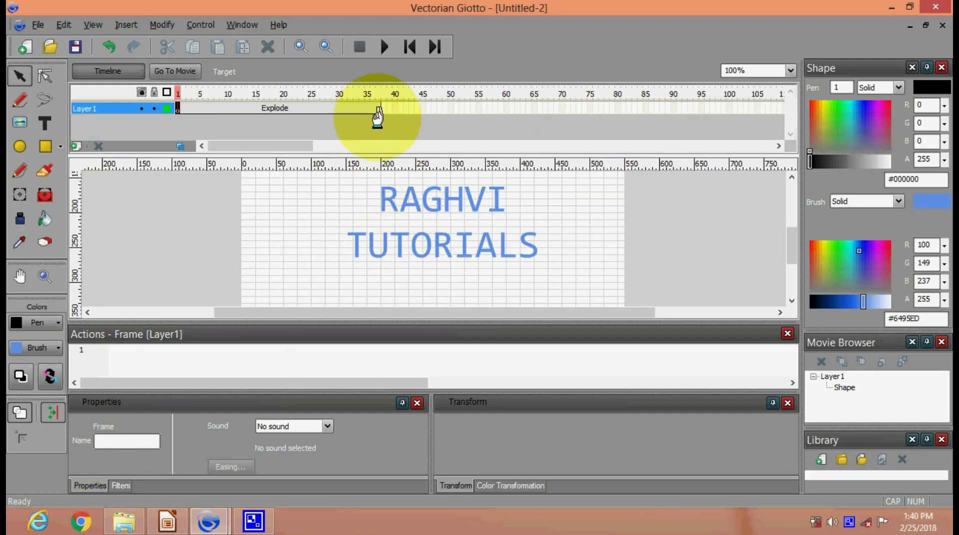
Add Layer2 above Layer1 and extend it with frames up to frame 38
click(125, 24)
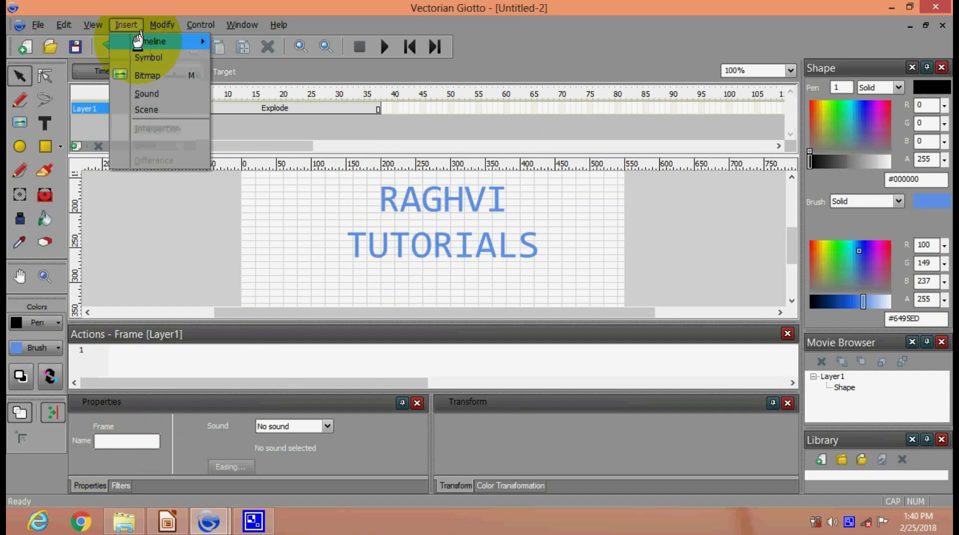
mouse_move(138, 40)
click(294, 42)
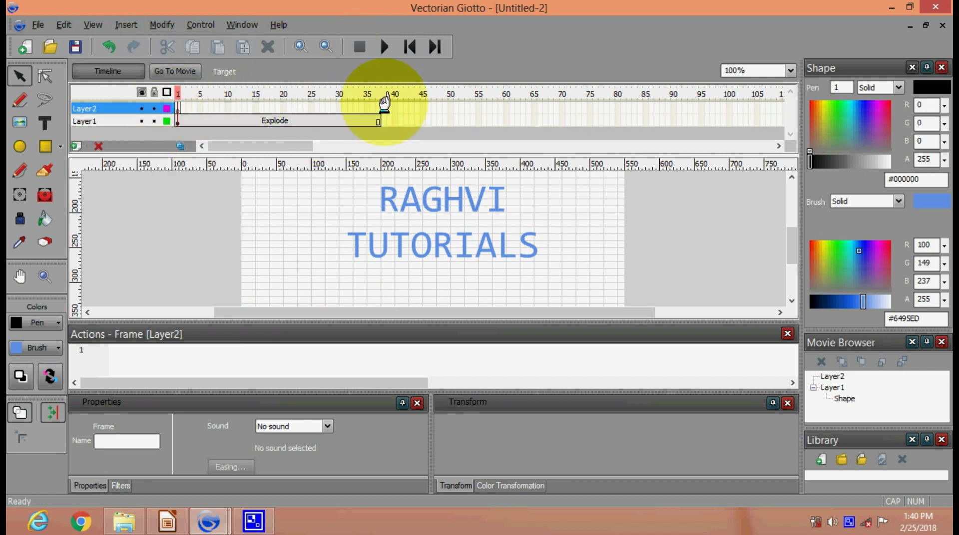
click(384, 105)
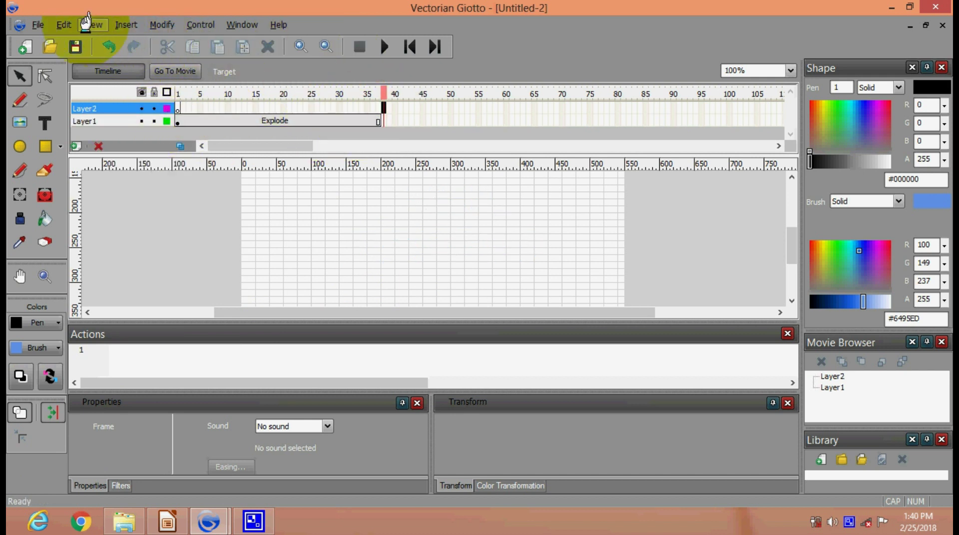
click(124, 25)
mouse_move(150, 41)
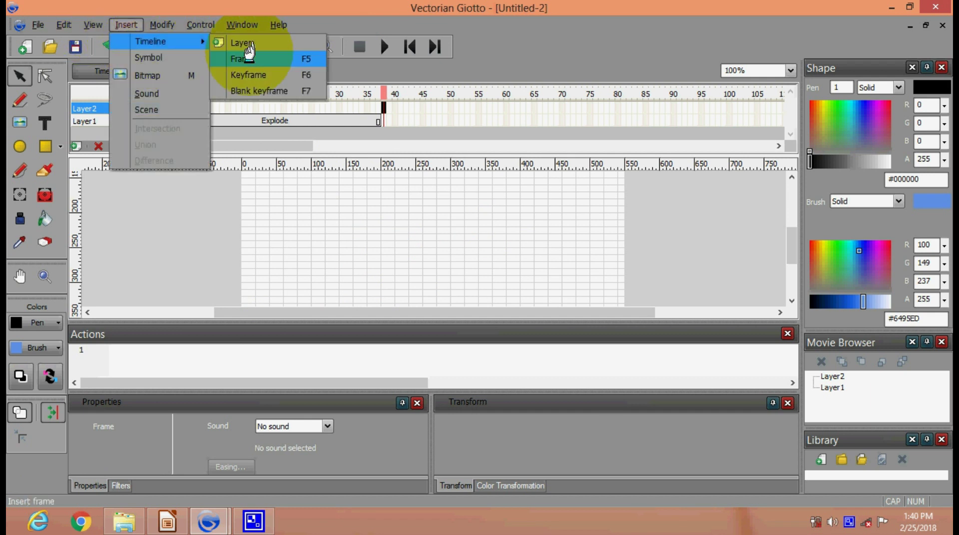
click(263, 60)
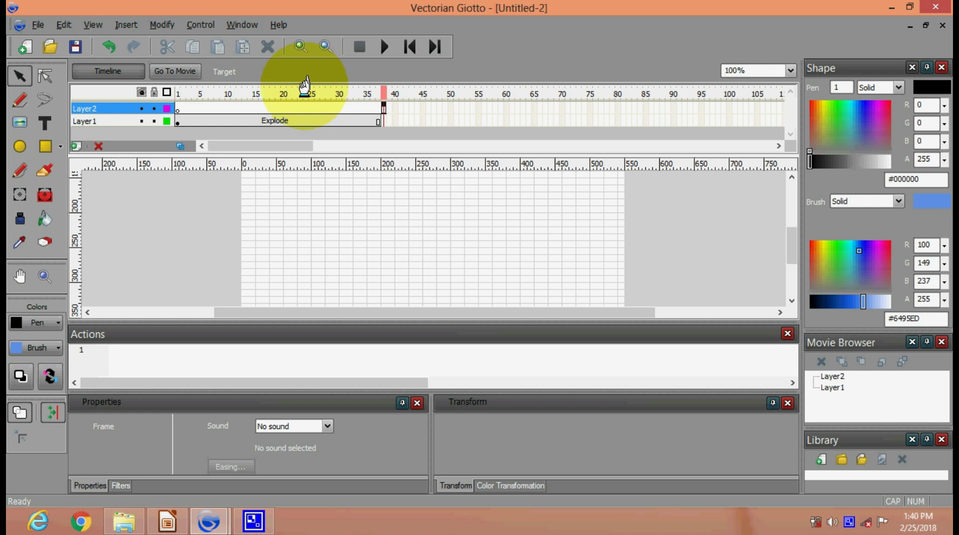
Add a blank keyframe at frame 39 on Layer2, followed by one more frame
click(305, 87)
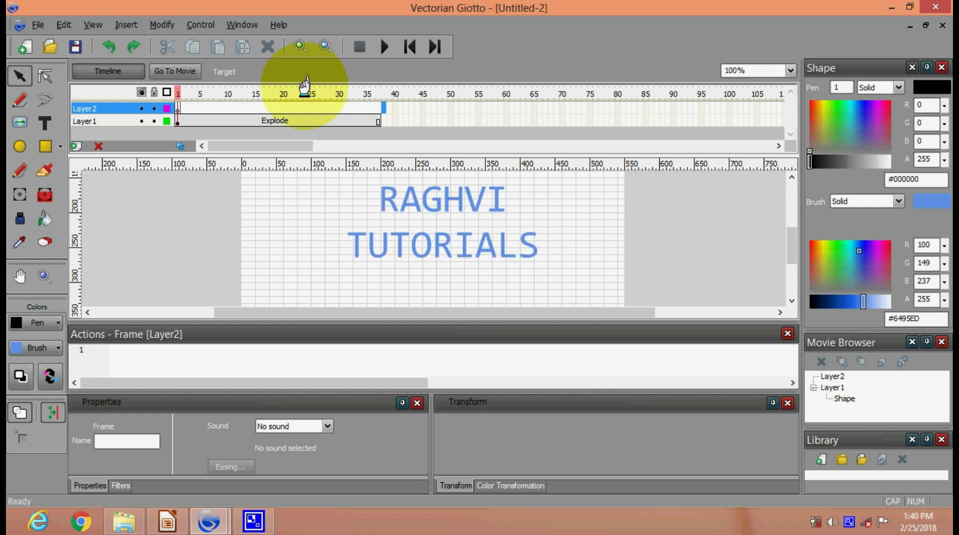
click(136, 26)
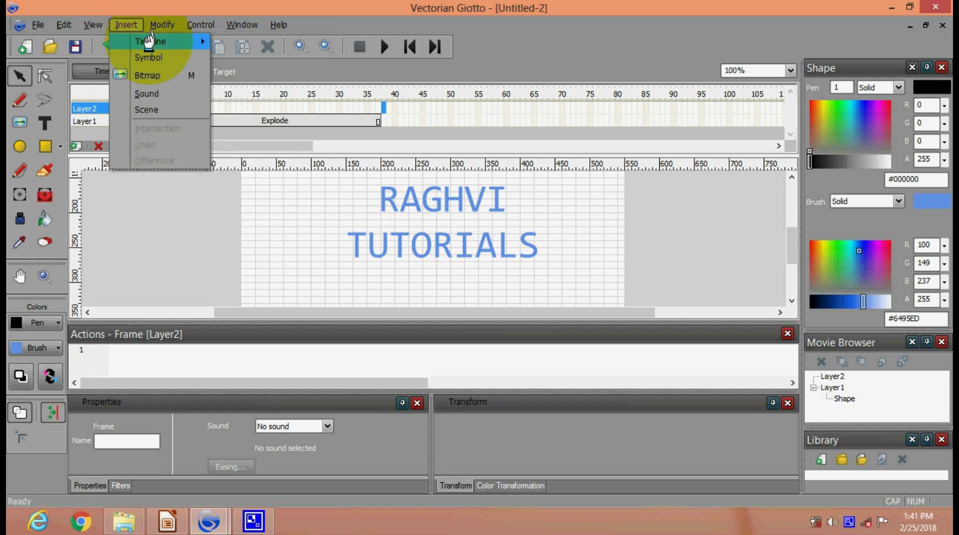
mouse_move(150, 41)
click(253, 91)
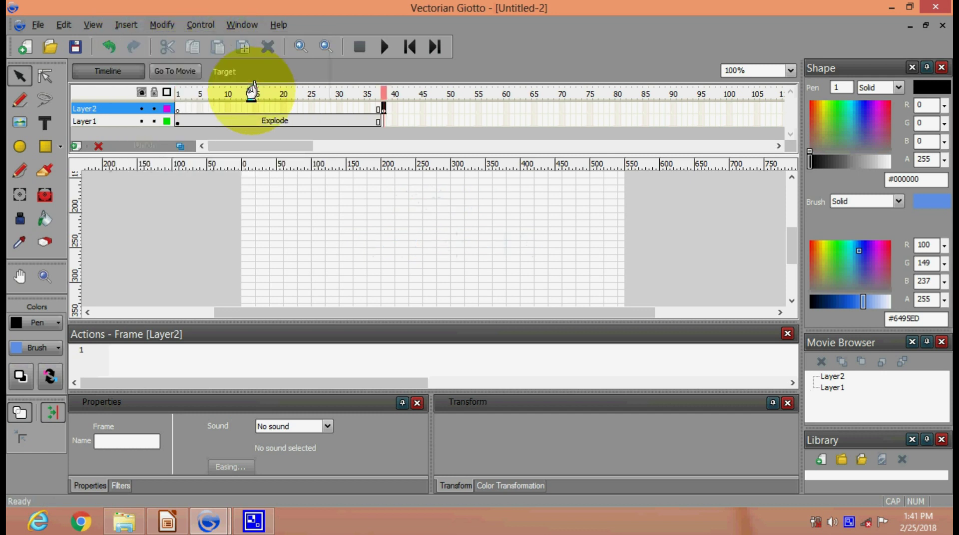
click(126, 24)
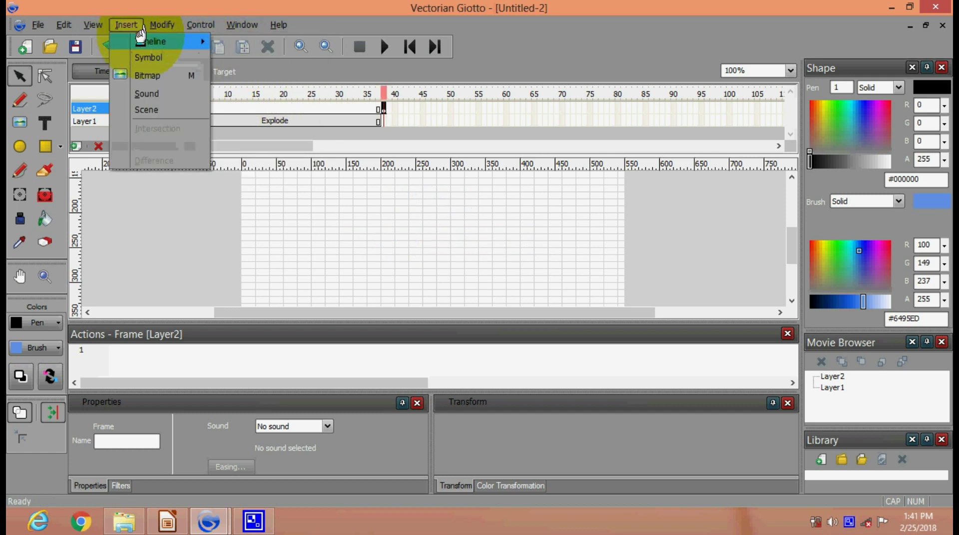
click(243, 59)
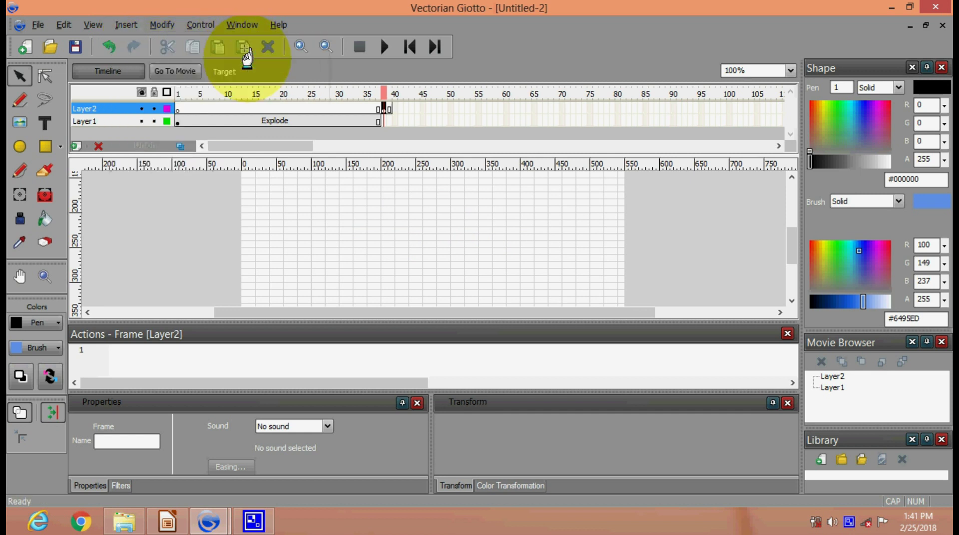
Draw a blue five-point star on Layer2 and shift it right and down on the stage
click(60, 146)
click(86, 205)
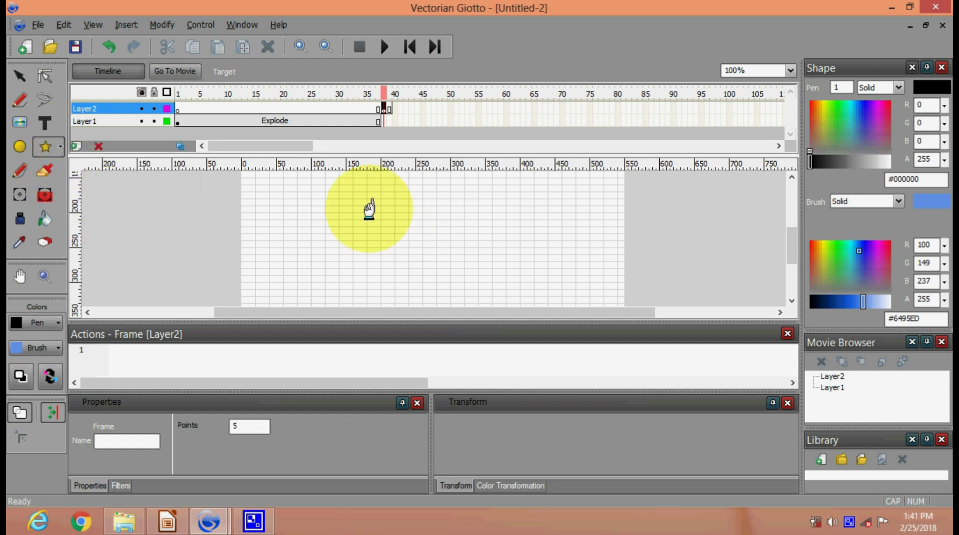
drag(369, 208, 438, 238)
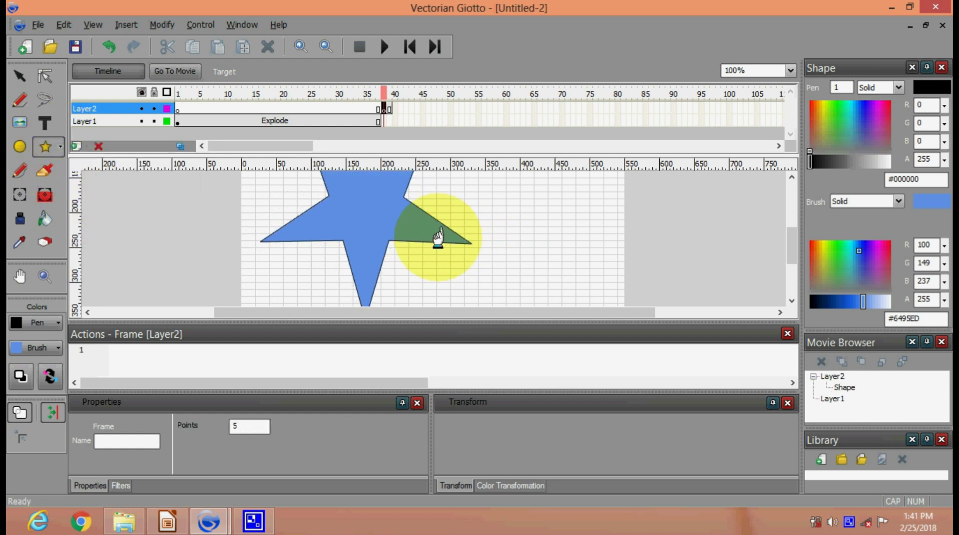
drag(349, 209, 420, 245)
Open the Effects dialog for the star through its Effect > Add menu
right_click(420, 244)
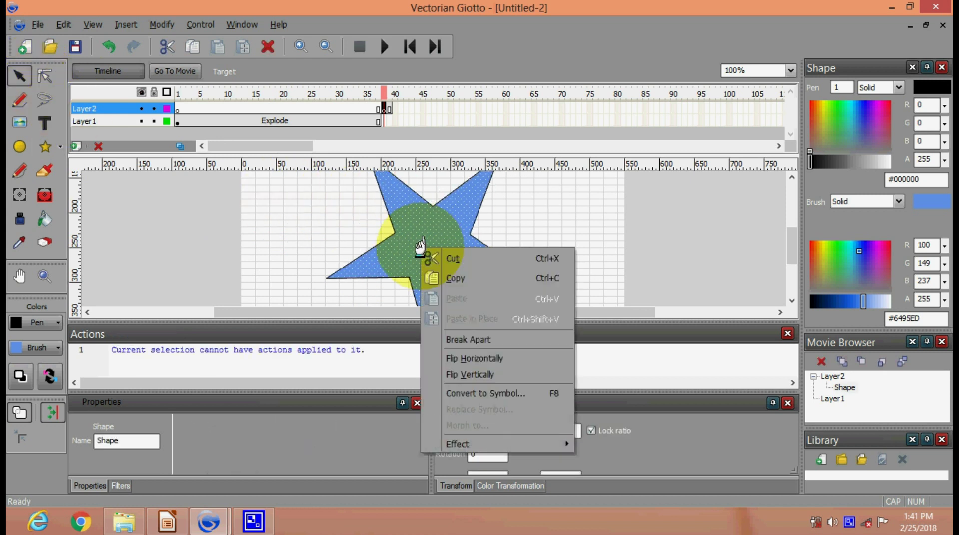
click(423, 232)
right_click(423, 231)
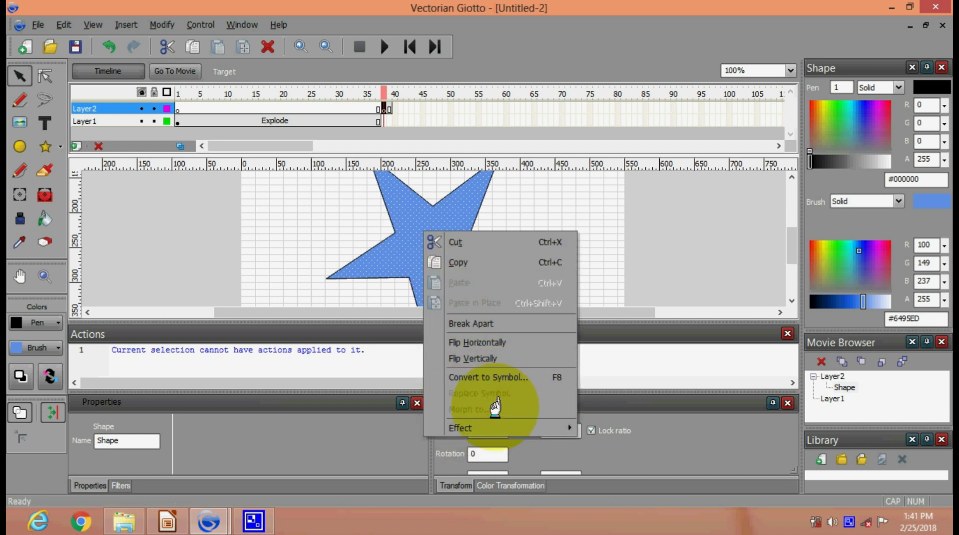
mouse_move(563, 428)
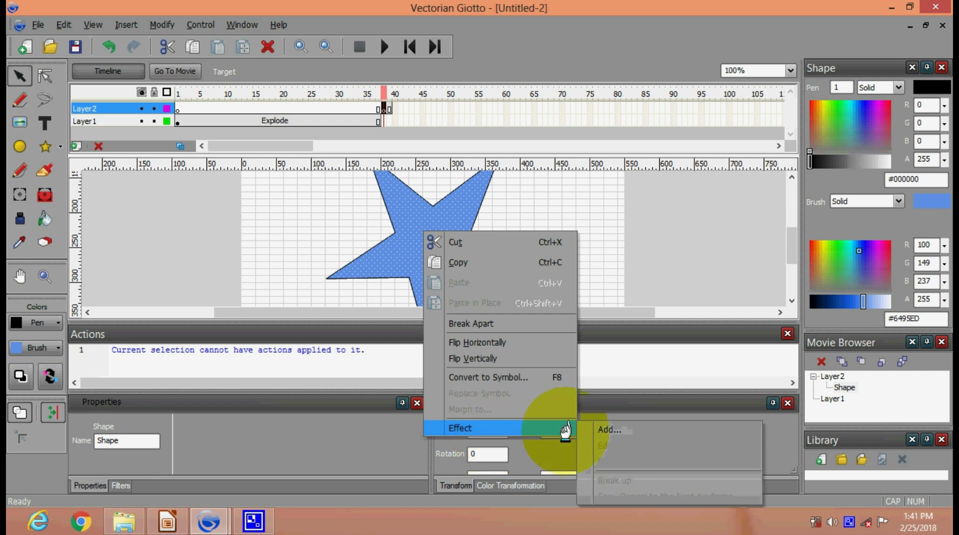
click(618, 432)
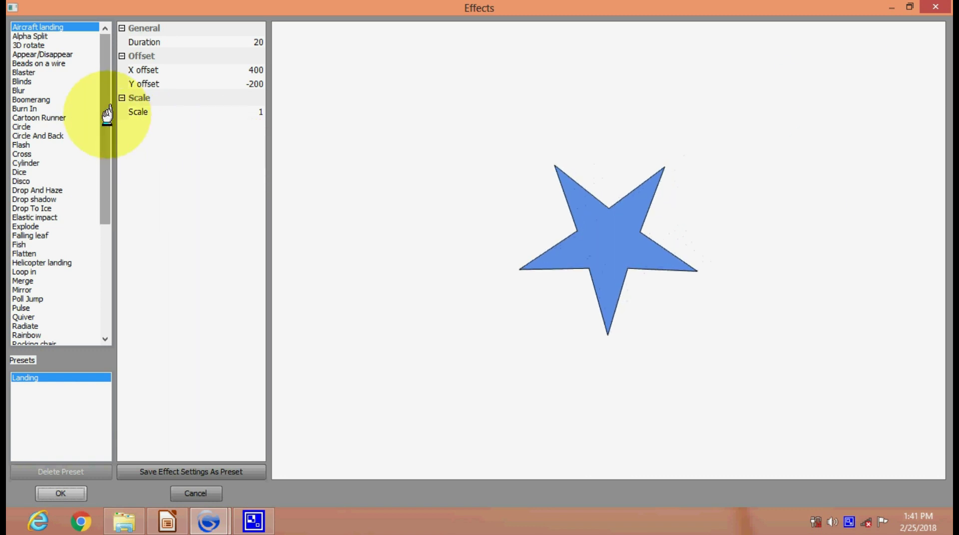
Preview Star Spawn, Stretch, Typewriter and Shake Off, then apply Pulse to the star
drag(107, 111, 107, 196)
click(43, 271)
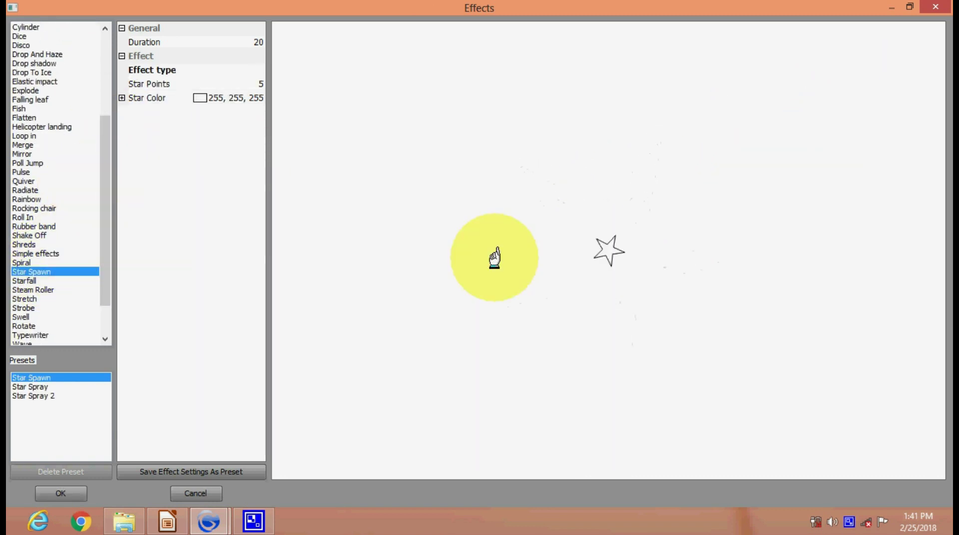
click(43, 299)
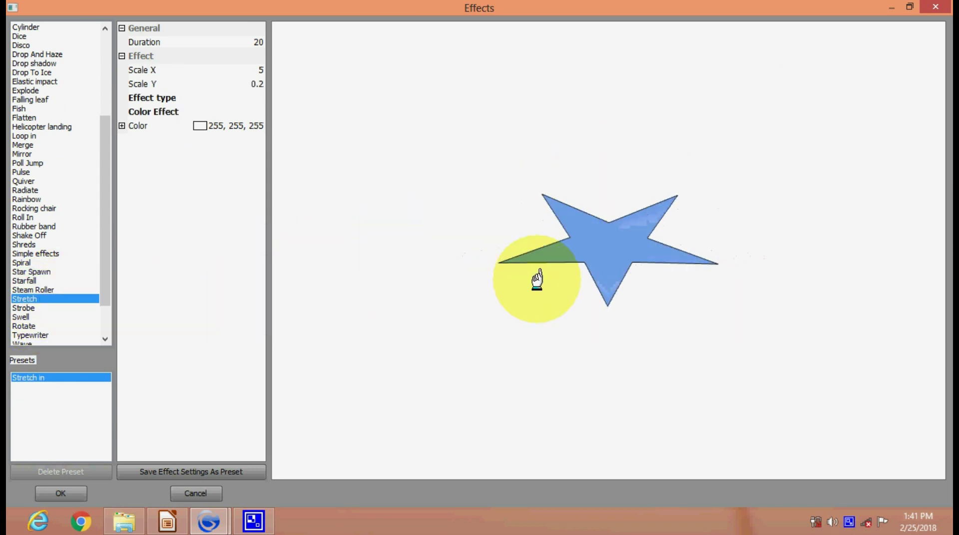
drag(106, 212, 89, 279)
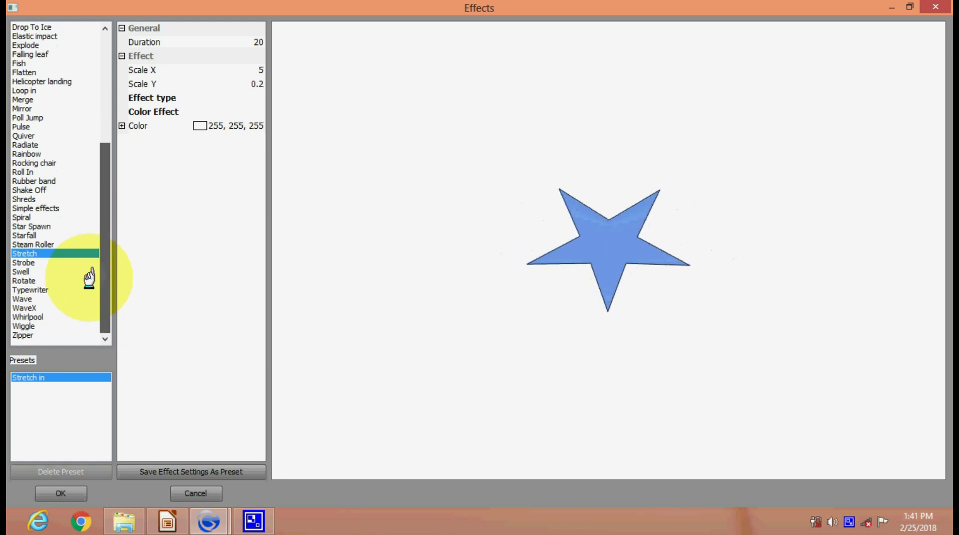
click(35, 289)
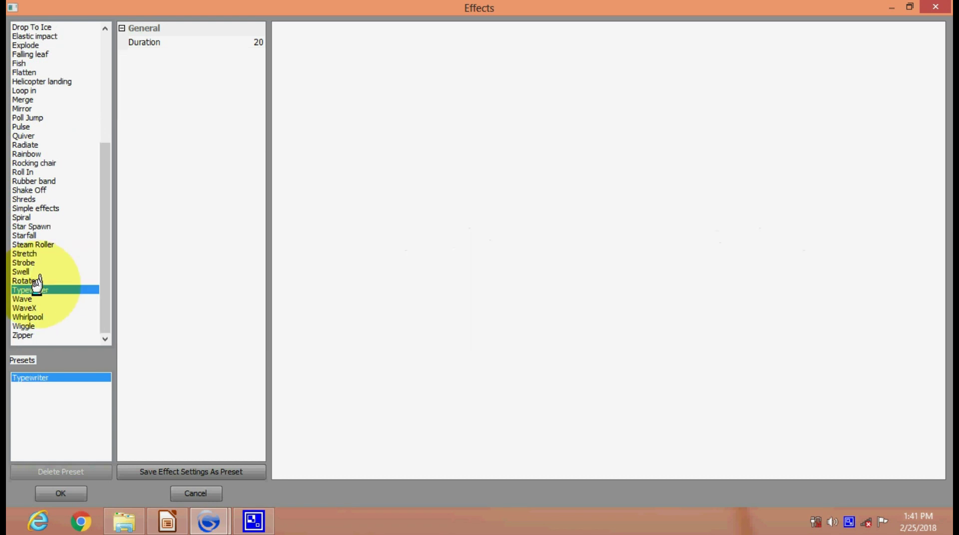
click(26, 190)
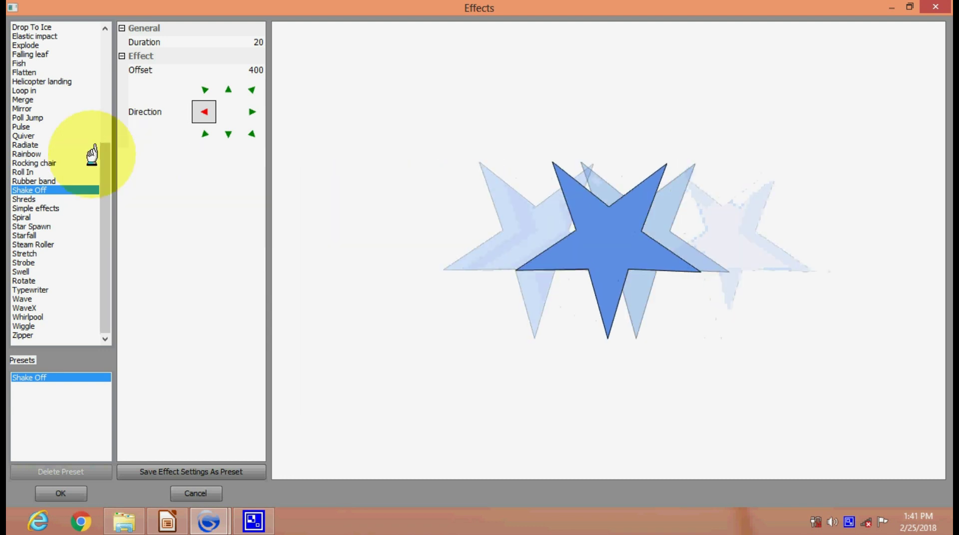
click(25, 127)
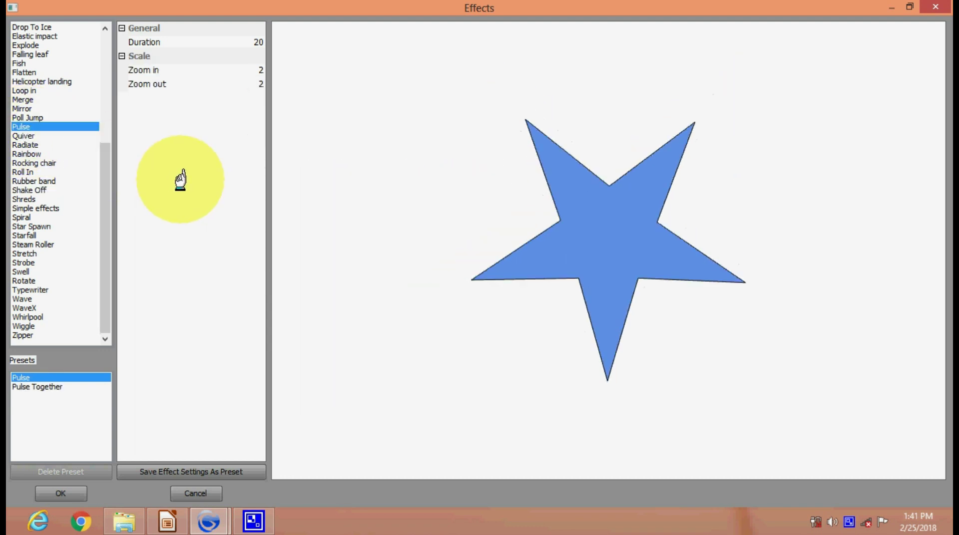
click(63, 492)
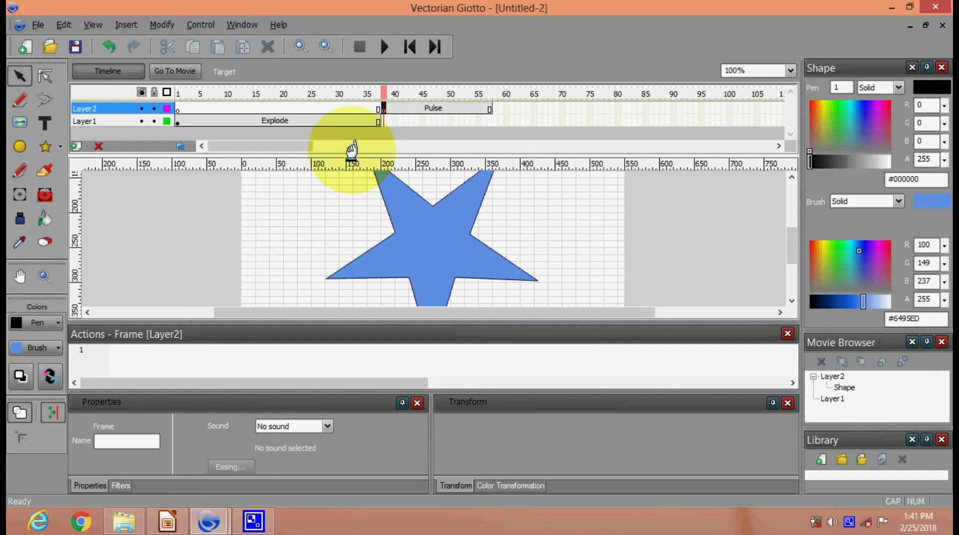
Export the animation as the Flash movie 'RAGHVI' on Local Disk (D:) with default export settings, then go to File Explorer
click(38, 25)
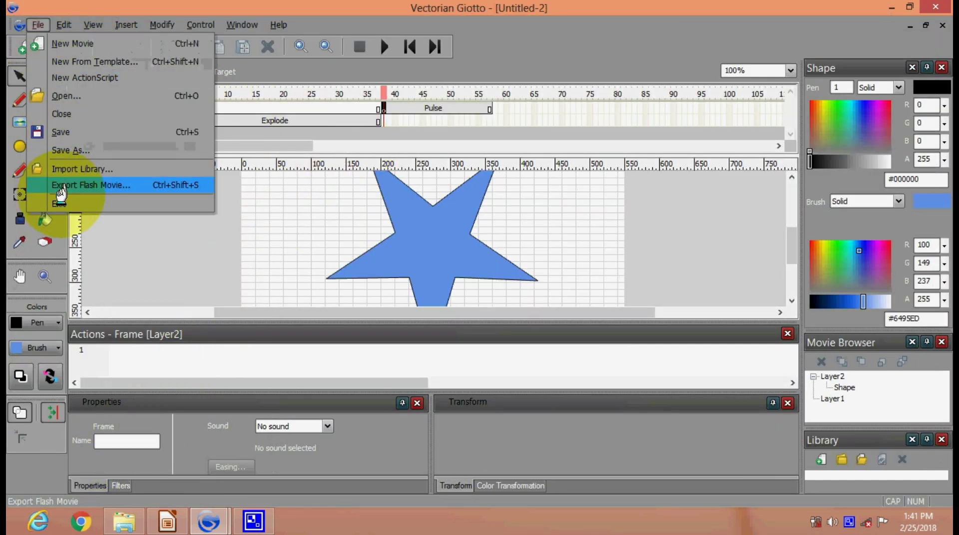
click(78, 186)
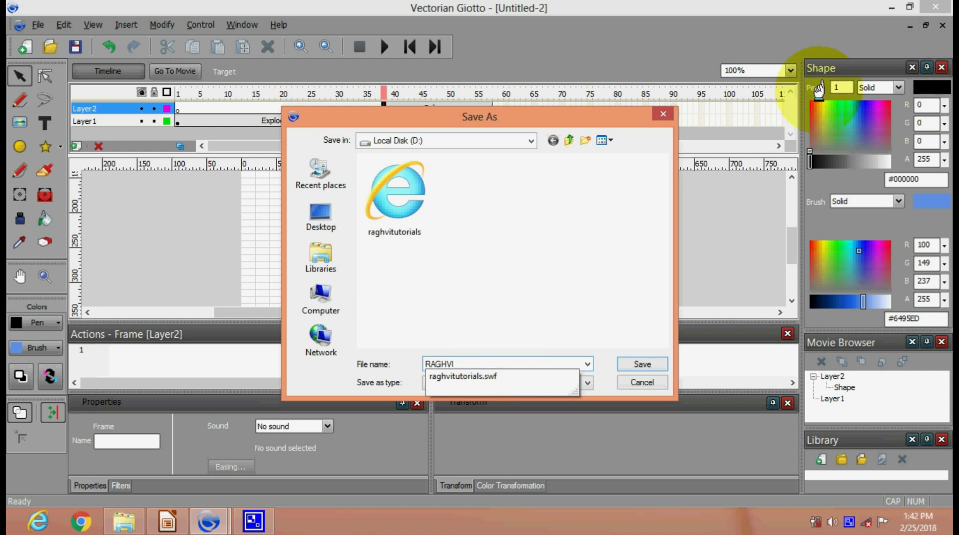
click(652, 363)
click(645, 364)
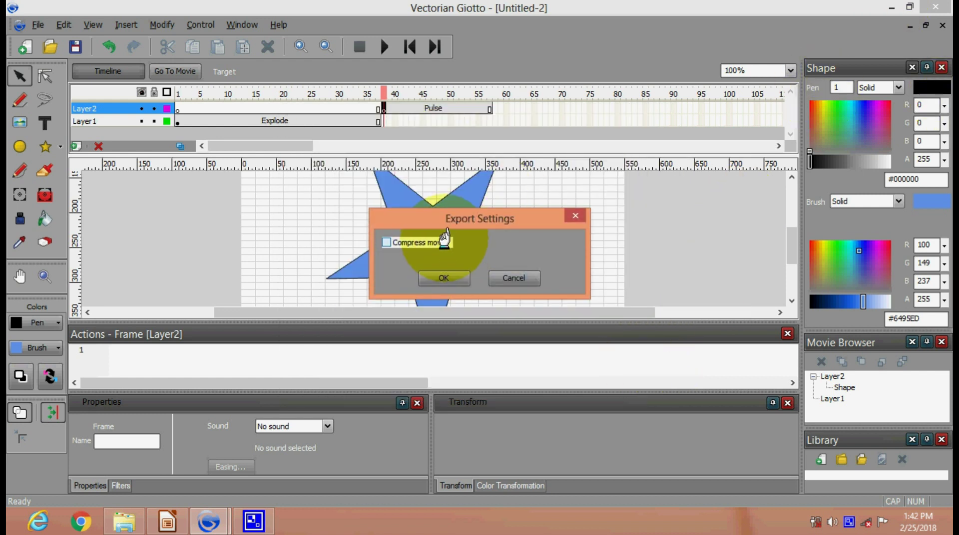
click(444, 278)
drag(449, 282, 484, 247)
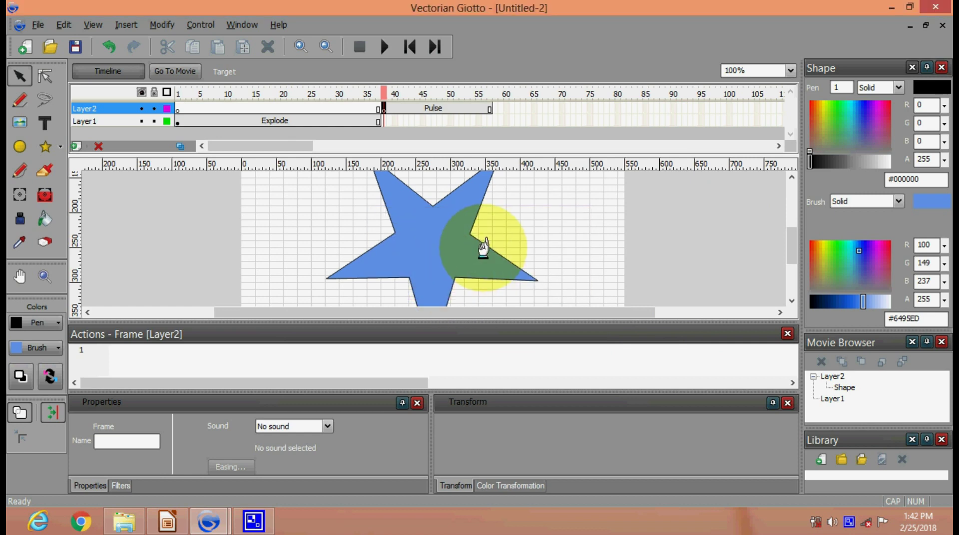
click(124, 521)
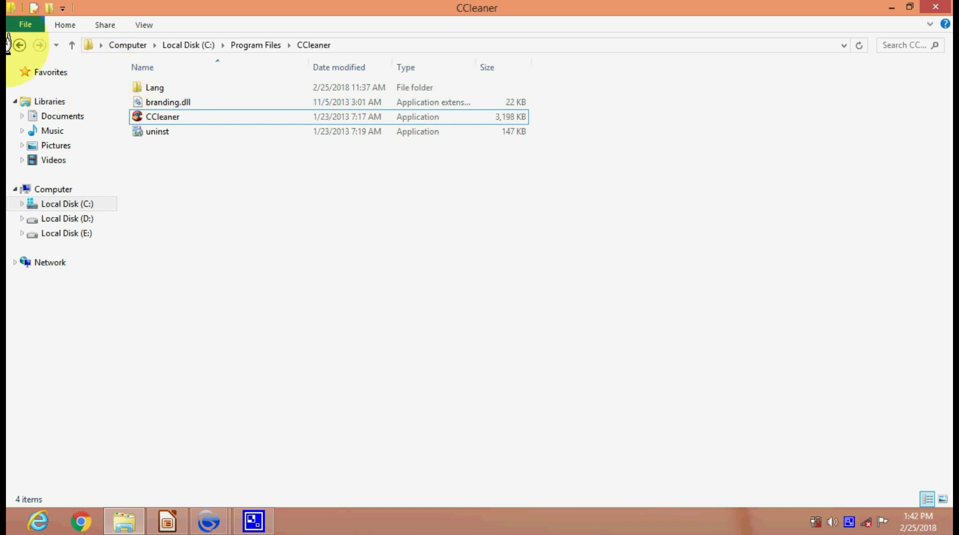
Open the exported RAGHVI.swf from Local Disk (D:) in Internet Explorer
click(62, 215)
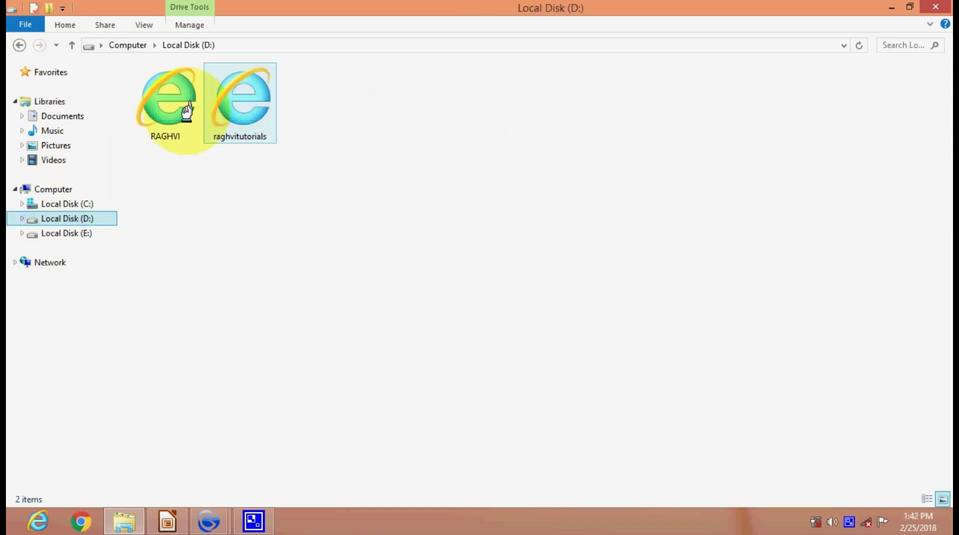
double_click(151, 114)
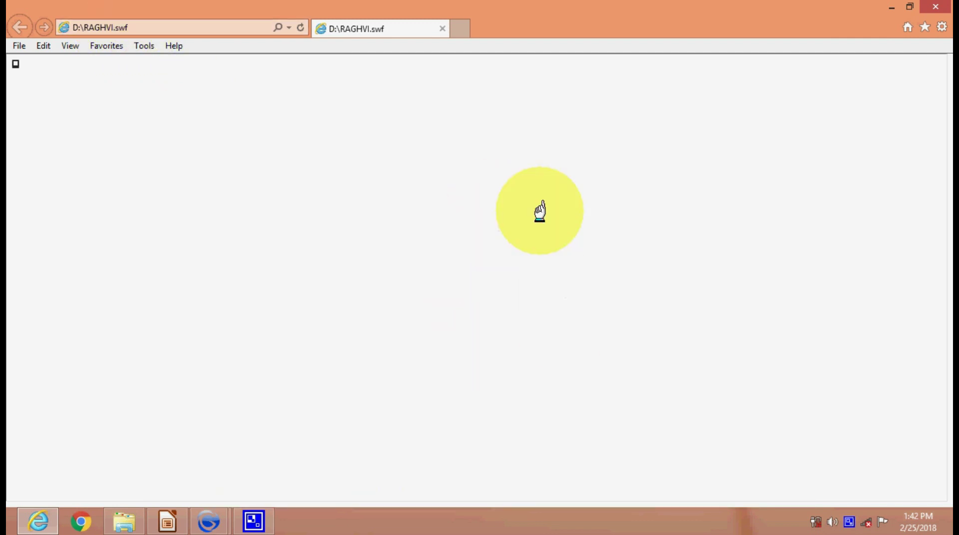
Refresh the RAGHVI.swf page and allow its blocked content so the animation plays
right_click(495, 200)
click(542, 474)
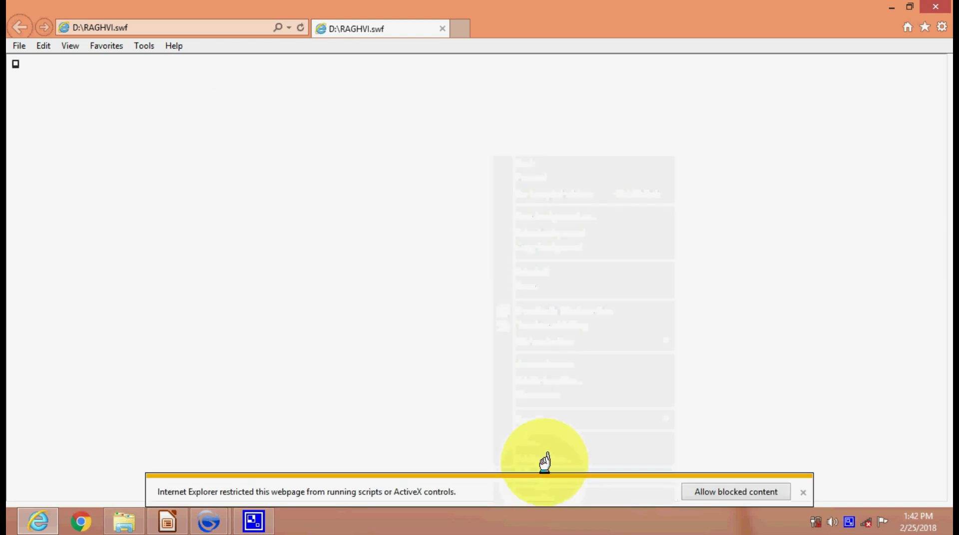
click(707, 492)
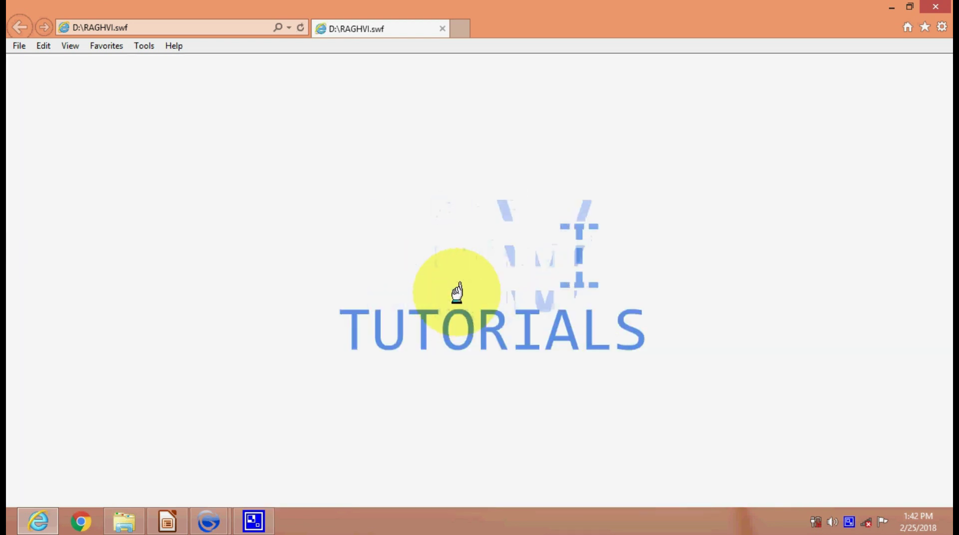